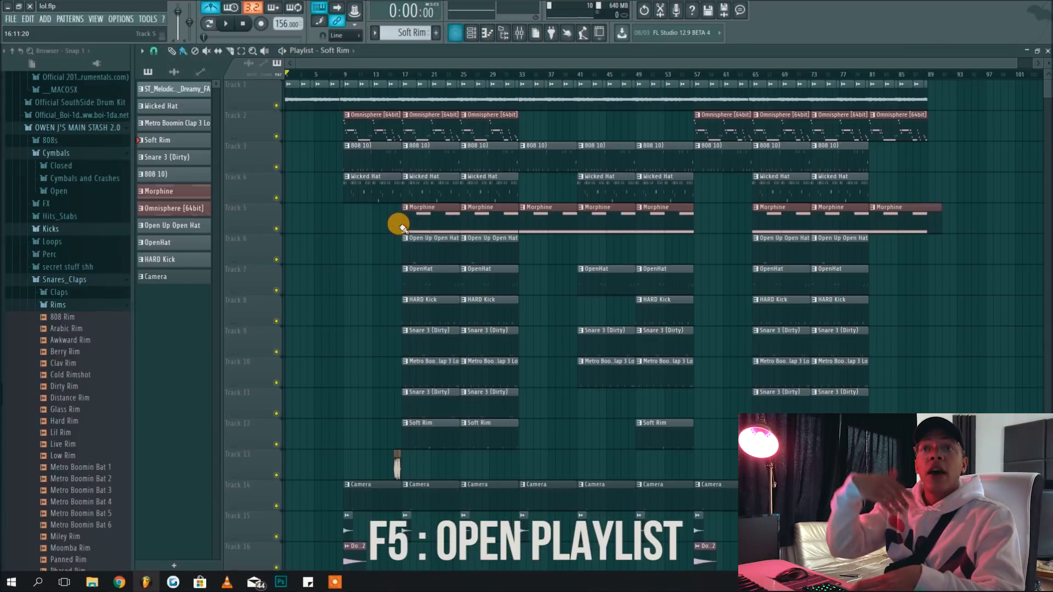
# Step: Toggle the playlist window, and repeatedly show and hide the channel rack over it
pyautogui.press('F5')
pyautogui.press('F5')
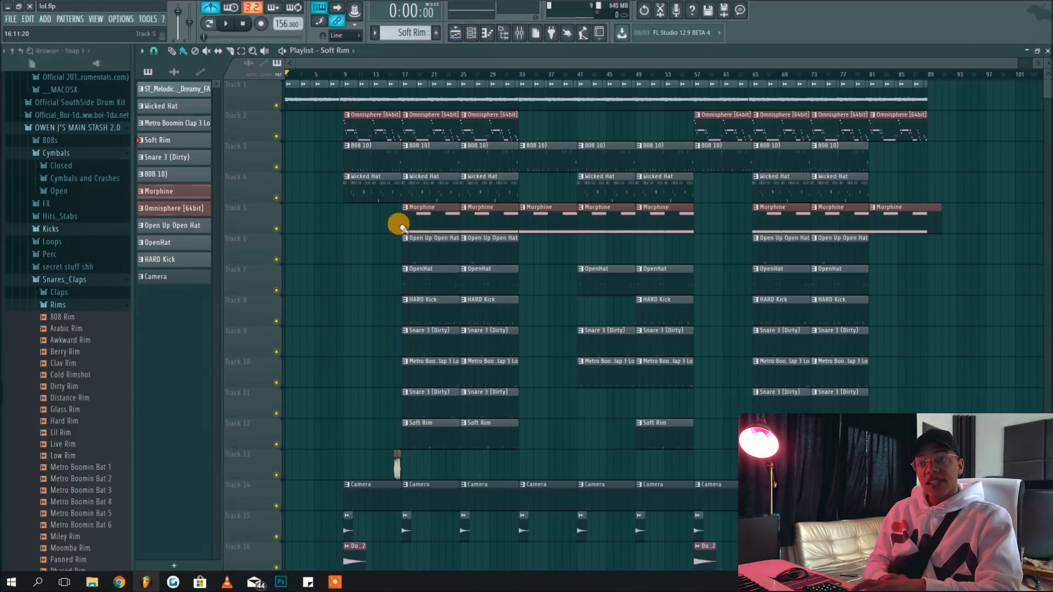
pyautogui.press('F6')
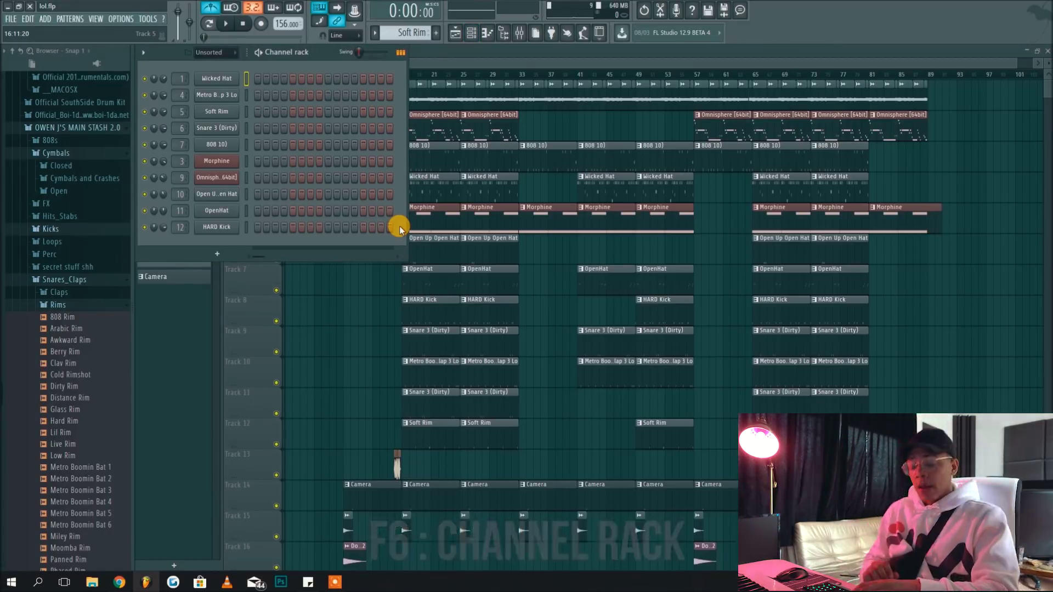
pyautogui.press('F6')
pyautogui.press('F6')
pyautogui.press('F6')
pyautogui.press('F6')
pyautogui.press('F6')
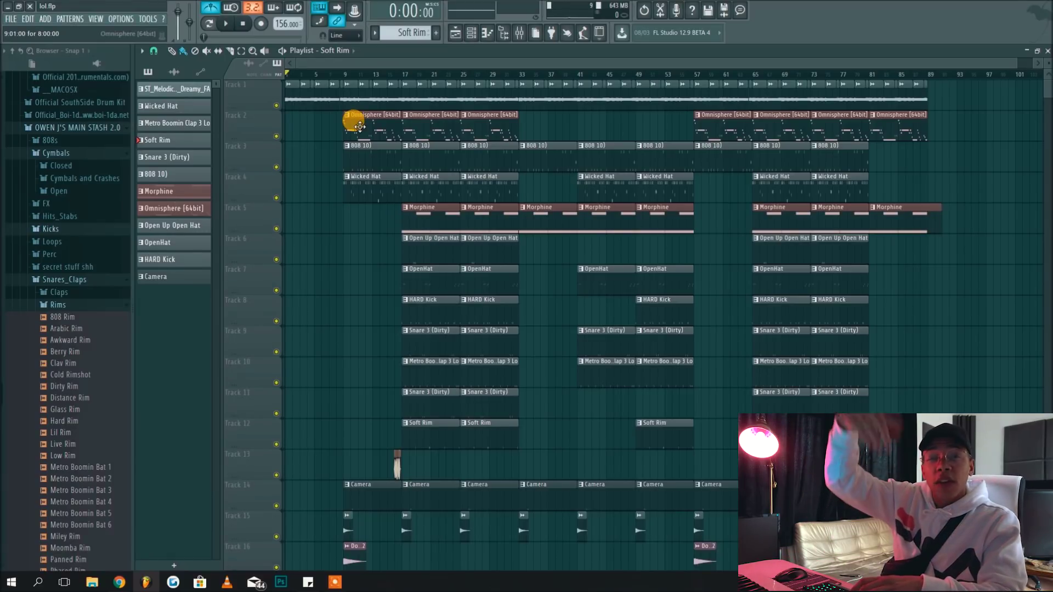
pyautogui.press('F6')
pyautogui.press('F6')
pyautogui.press('F6')
pyautogui.press('F6')
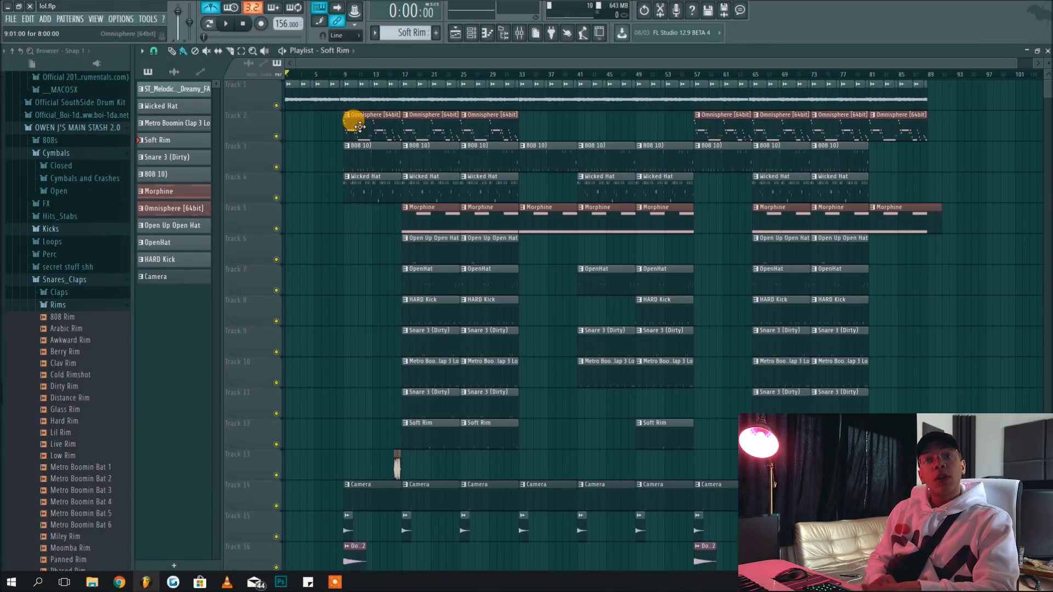
# Step: Show the piano roll, display the channel rack and open the HARD Kick channel's options
pyautogui.press('F7')
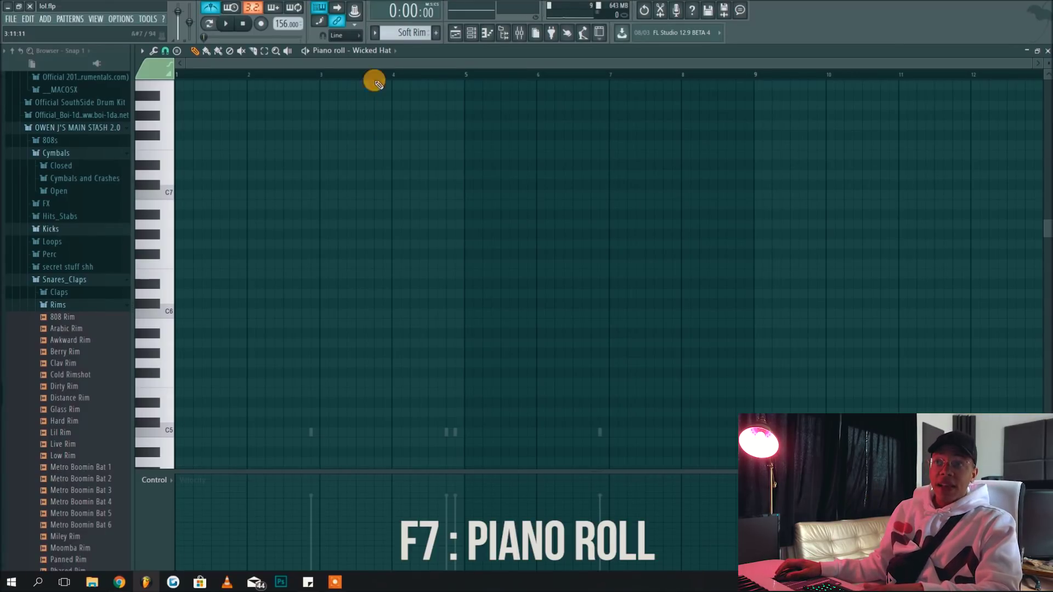
pyautogui.click(471, 33)
pyautogui.rightClick(237, 227)
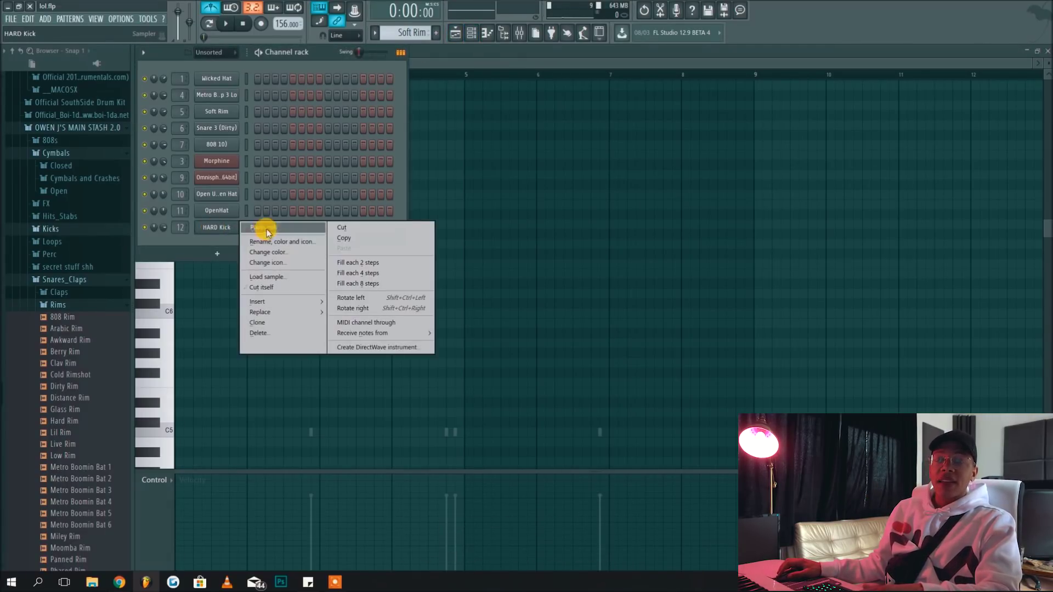
# Step: Return to the playlist and display the channel rack over it
pyautogui.click(456, 32)
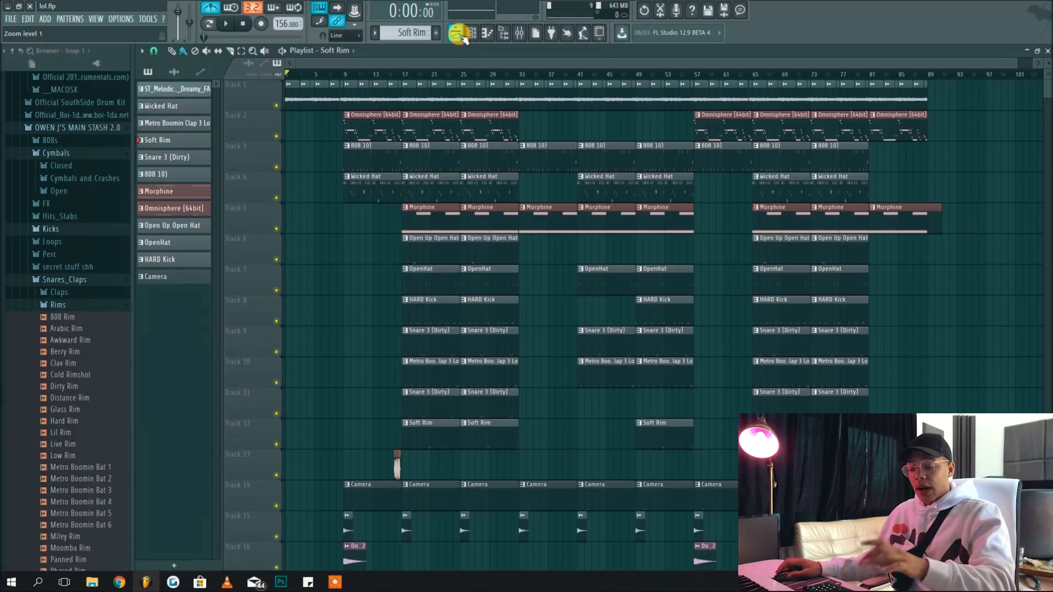
pyautogui.click(458, 34)
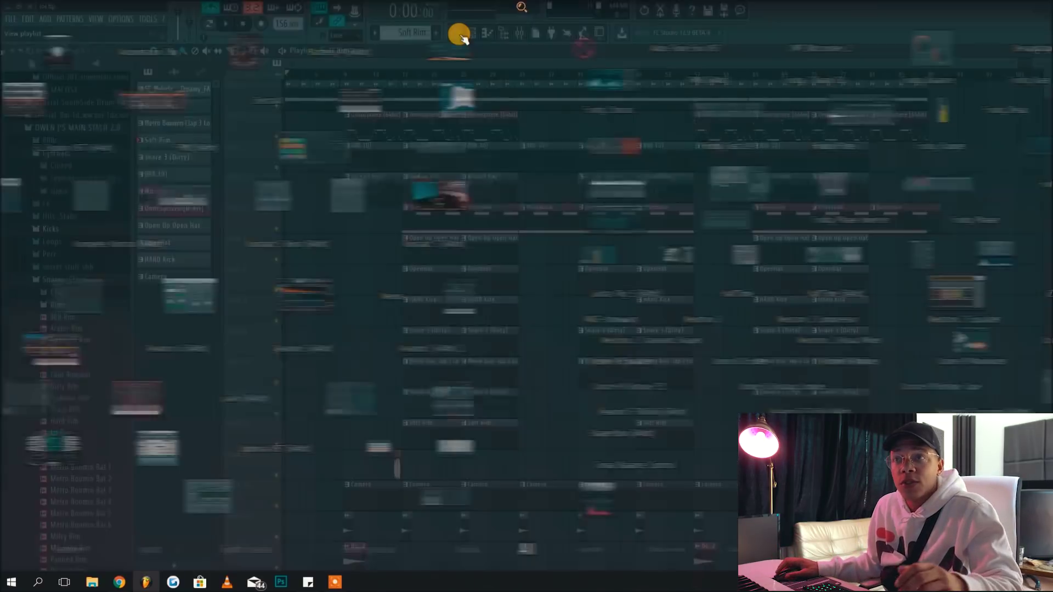
pyautogui.click(460, 34)
pyautogui.click(472, 32)
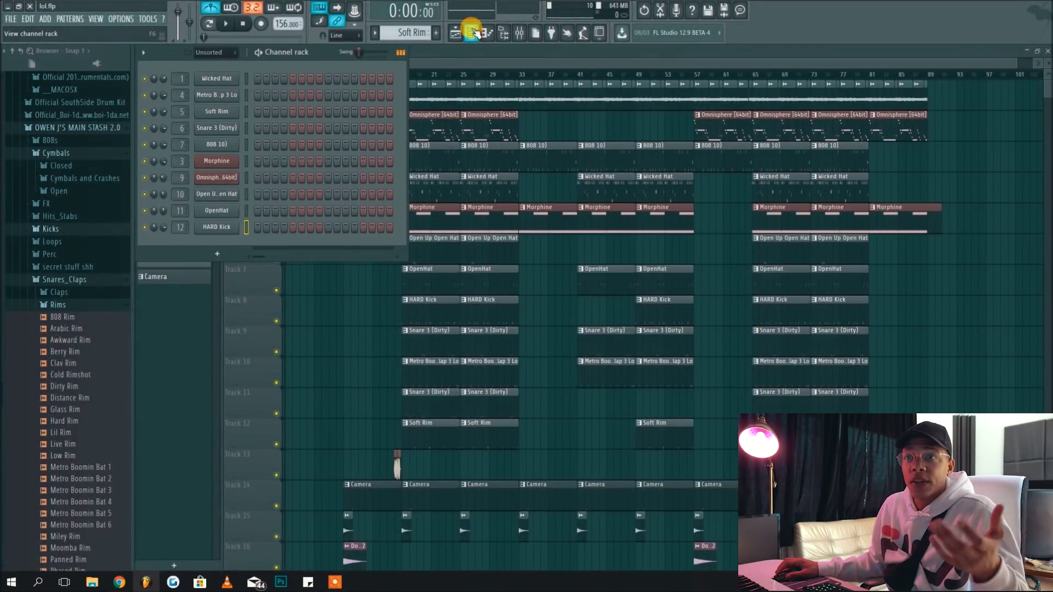
# Step: Look through the list of plugins that can be added, and show and hide the mixer
pyautogui.click(45, 18)
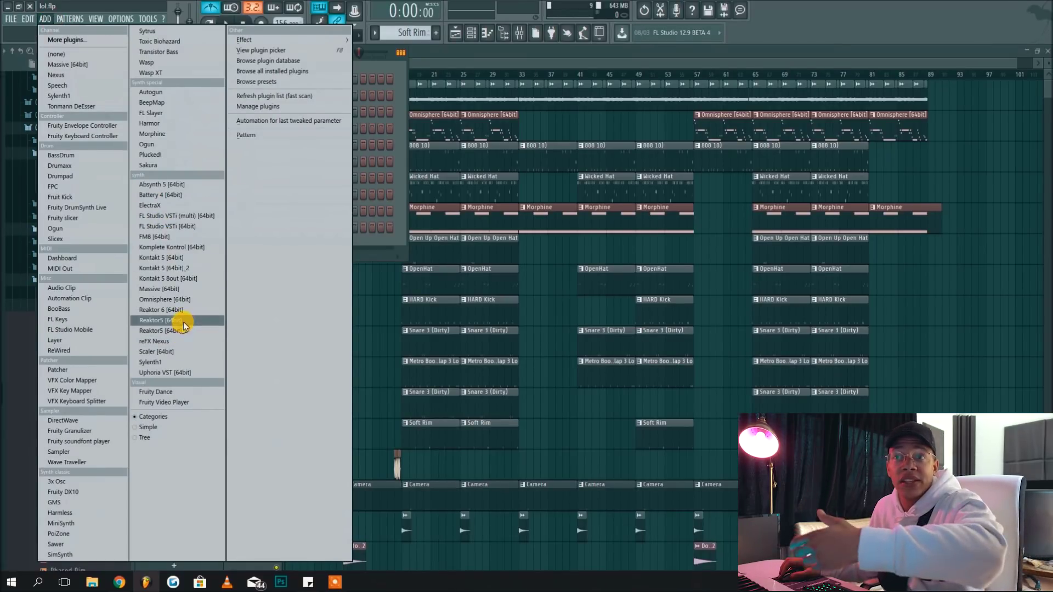
pyautogui.click(363, 236)
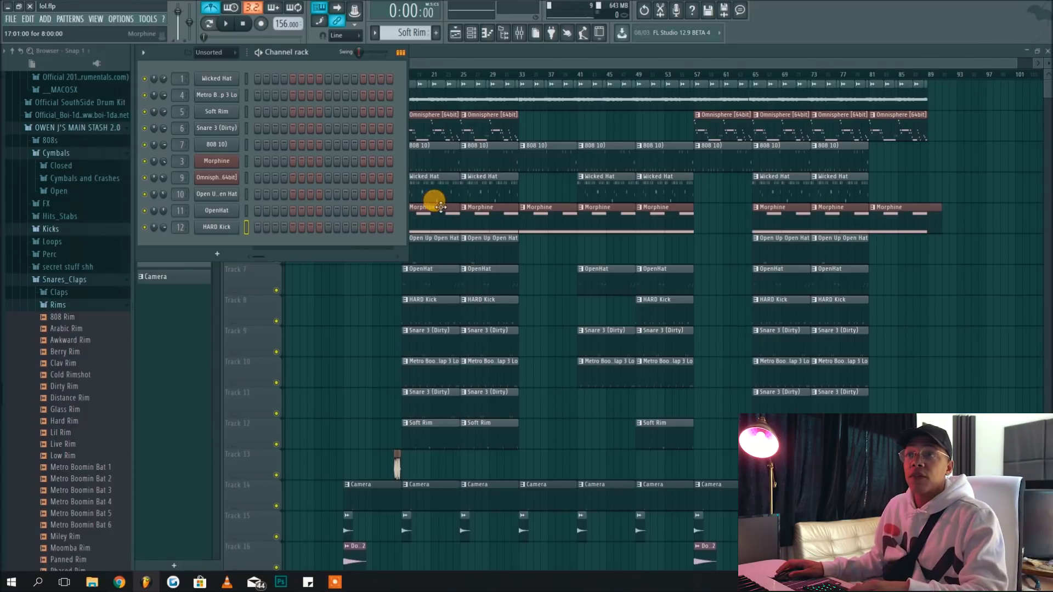
pyautogui.click(519, 33)
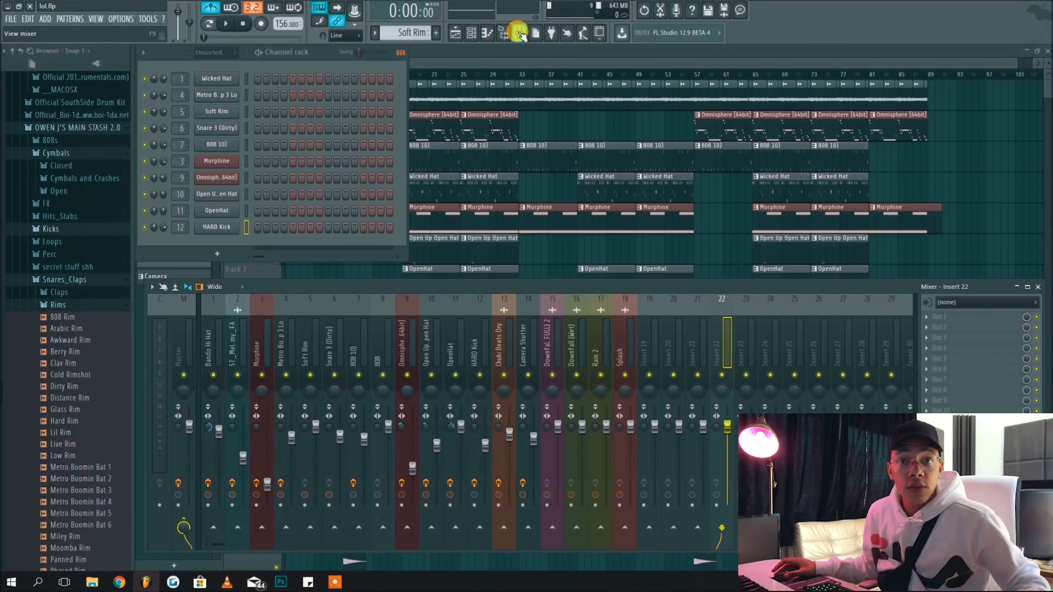
pyautogui.click(518, 34)
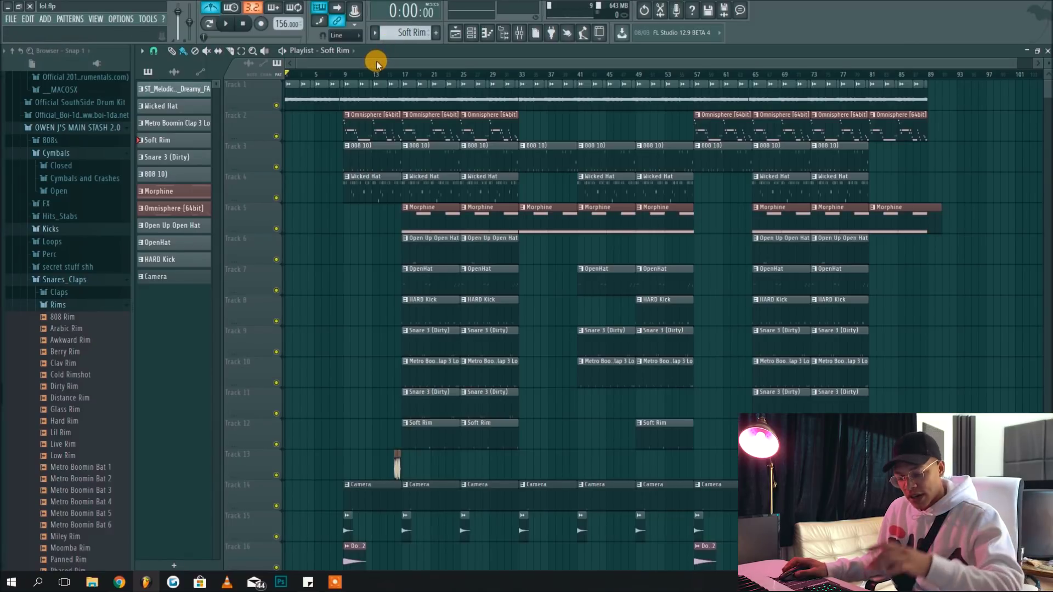
# Step: Open the HARD Kick piano roll and look through its note range
pyautogui.press('F7')
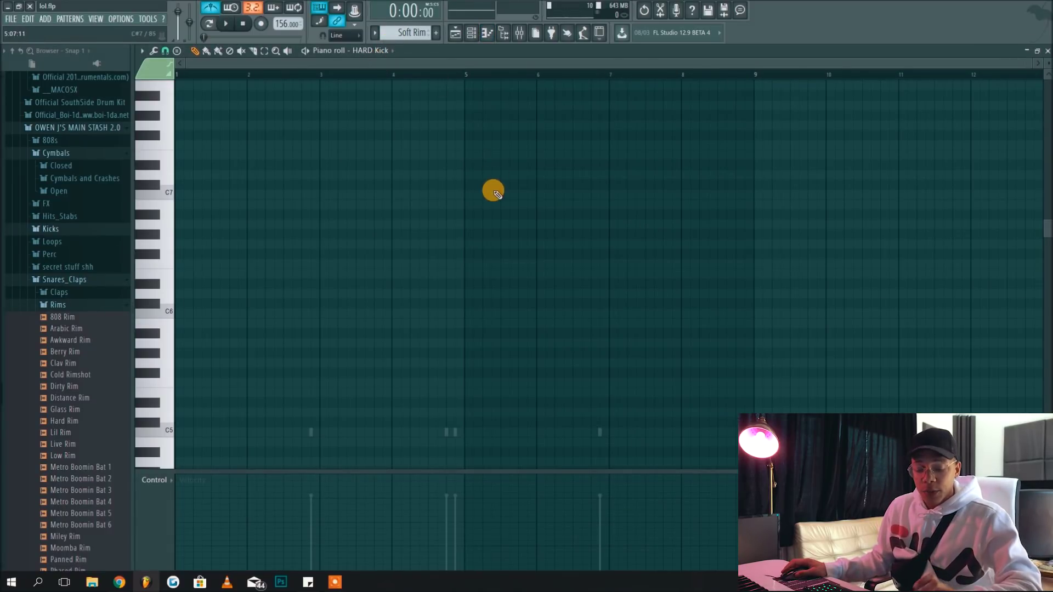
pyautogui.scroll(-4, 494, 200)
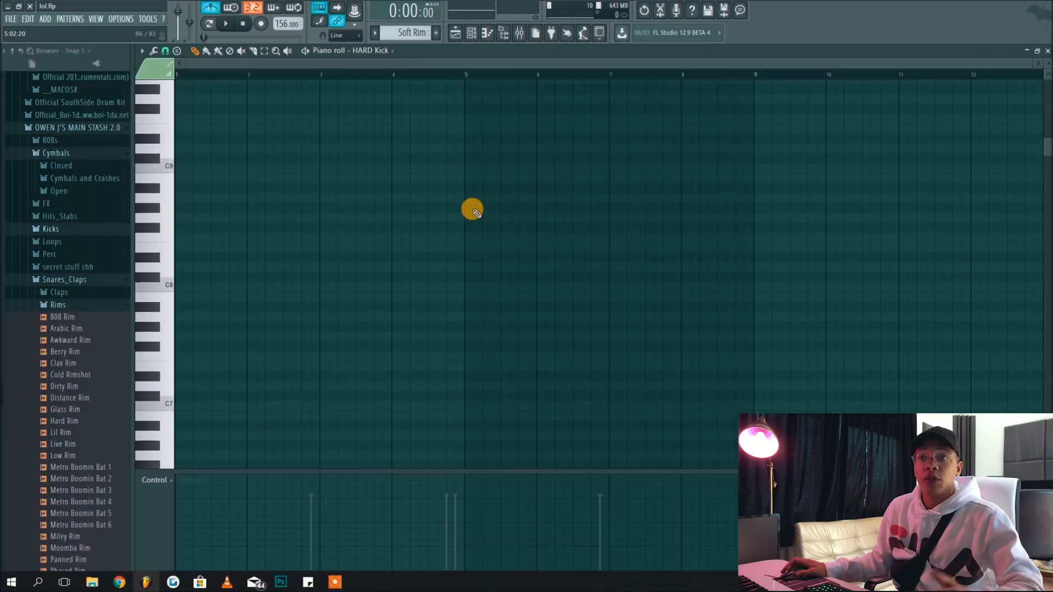
pyautogui.scroll(-12, 471, 208)
pyautogui.scroll(15, 469, 207)
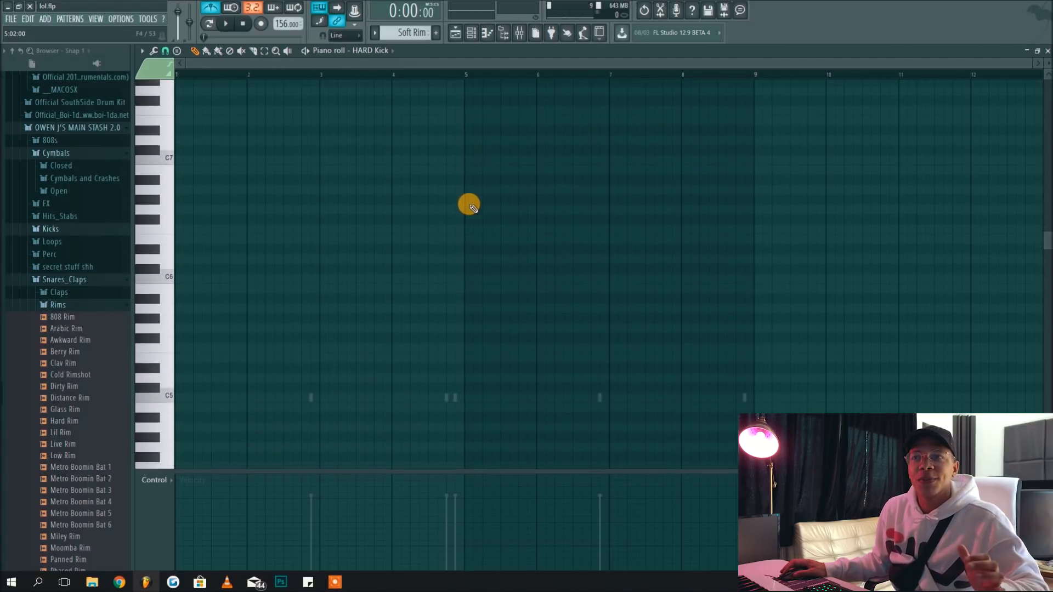
# Step: Switch to the Omnisphere [64bit] pattern and bring up its channel's notes in the piano roll
pyautogui.click(375, 33)
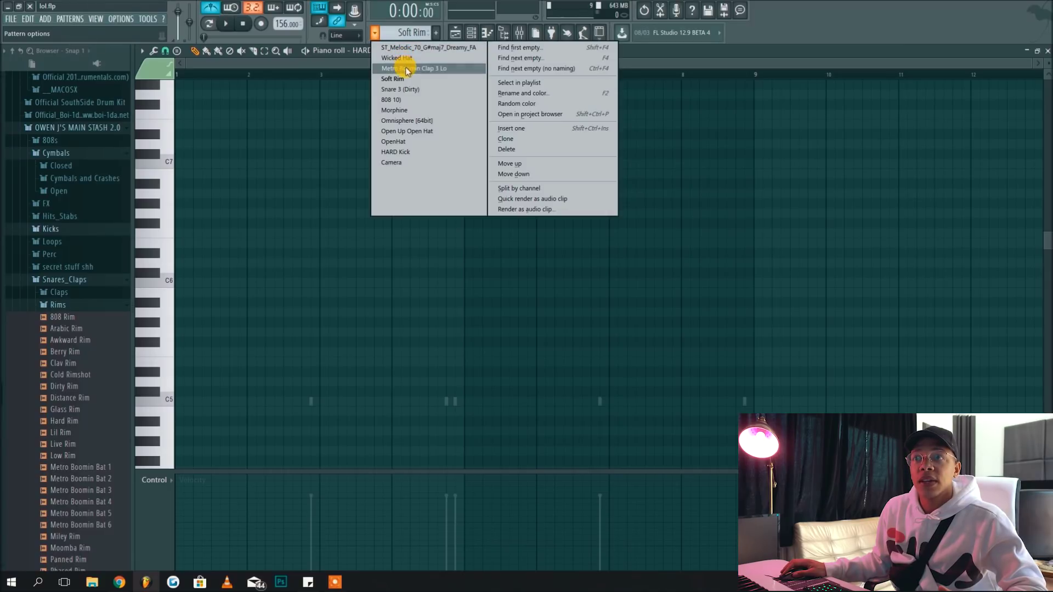
pyautogui.click(412, 121)
pyautogui.scroll(6, 400, 155)
pyautogui.click(469, 34)
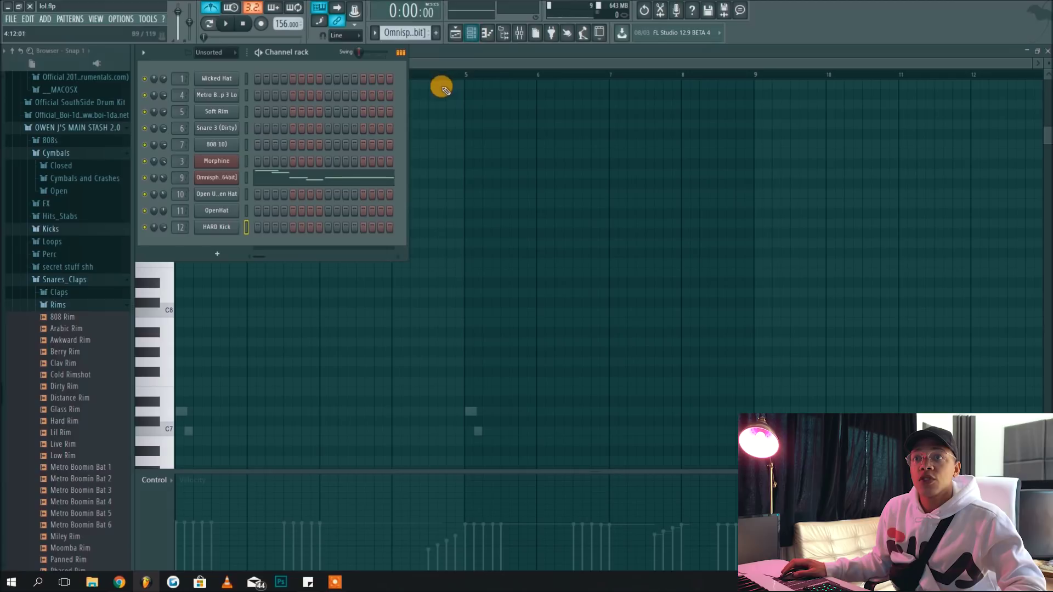
pyautogui.rightClick(241, 172)
pyautogui.click(252, 178)
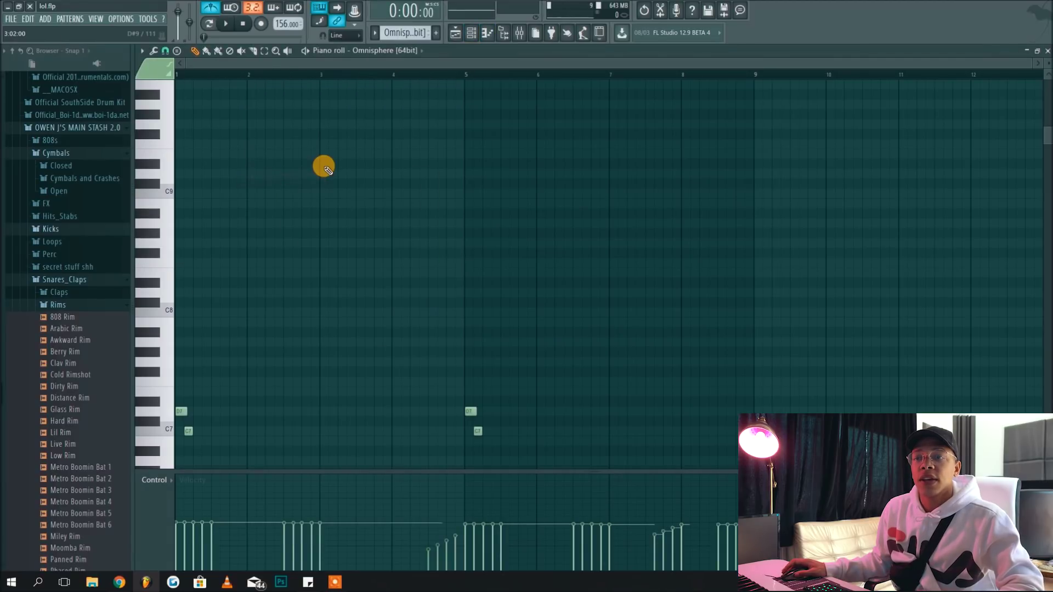
pyautogui.scroll(-10, 326, 179)
pyautogui.scroll(3, 328, 181)
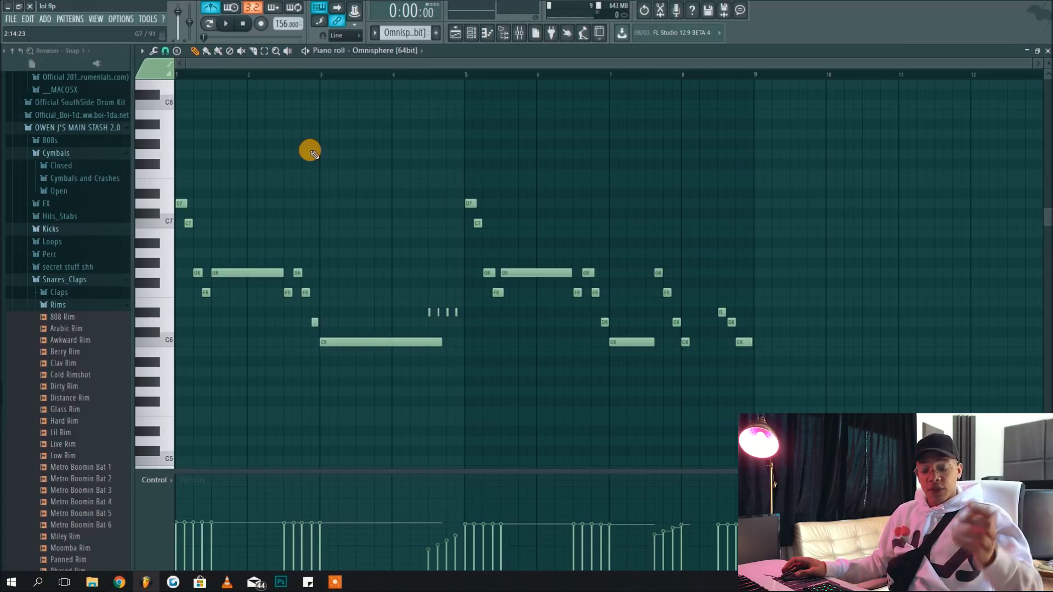
# Step: Select all Omnisphere notes, duplicate them directly after the original phrase, and undo the duplication
pyautogui.hotkey('ctrl', 'a')
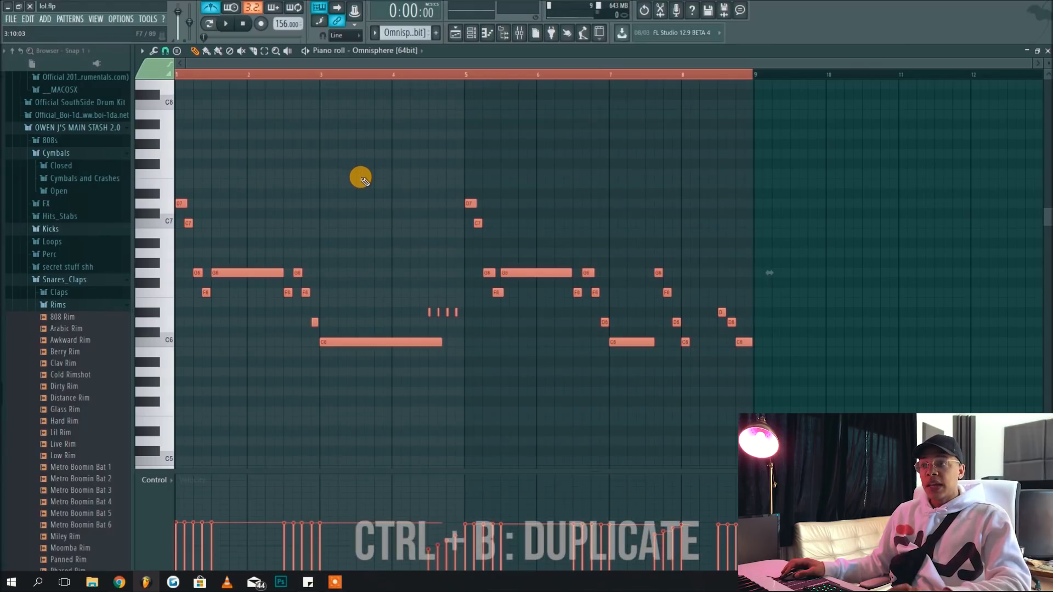
pyautogui.hotkey('ctrl', 'b')
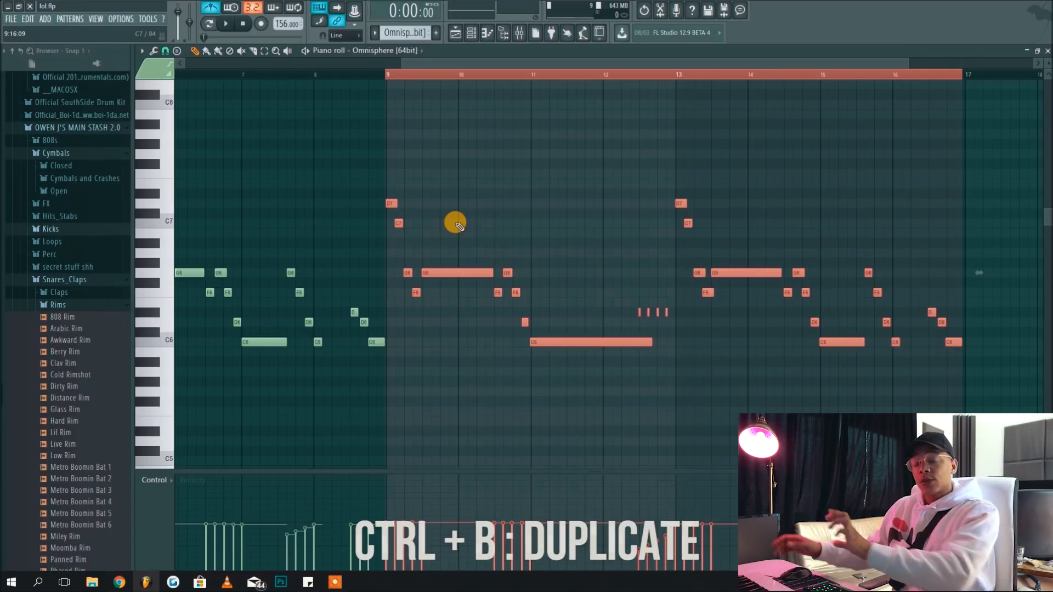
pyautogui.hotkey('ctrl', 'z')
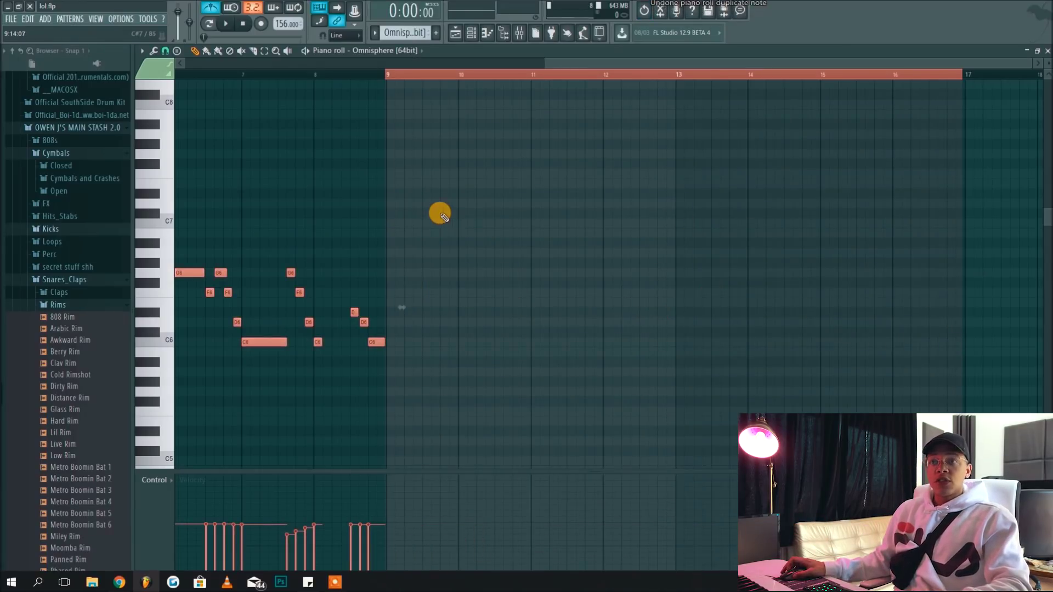
# Step: Place a copy of the Omnisphere notes starting at bar 9 and check the Omnisphere clips in the playlist
pyautogui.hscroll(-6, 402, 218)
pyautogui.moveTo(242, 270); pyautogui.dragTo(811, 270)
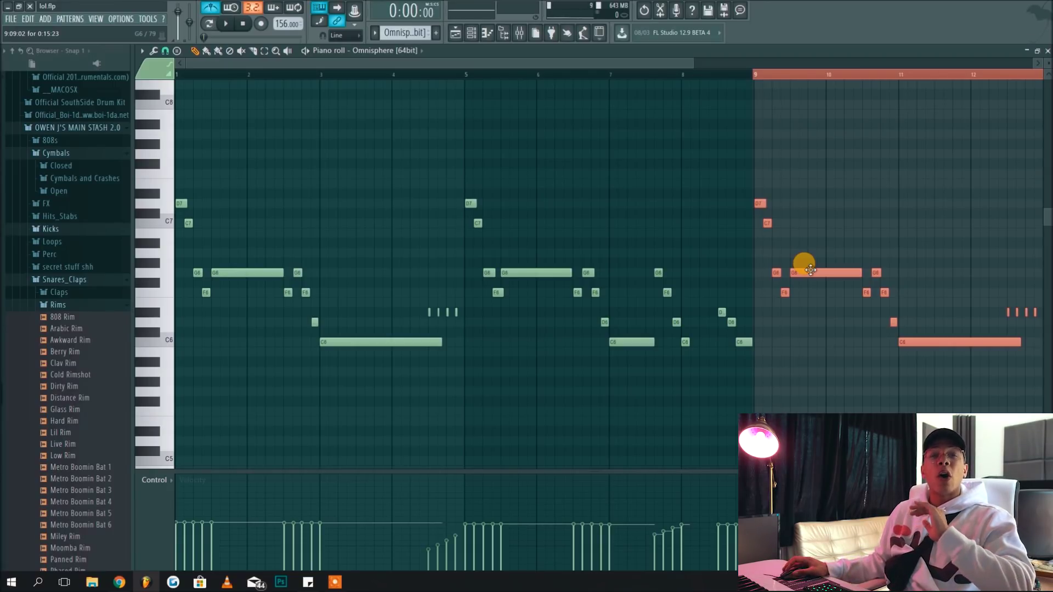
pyautogui.click(456, 32)
pyautogui.scroll(3, 560, 153)
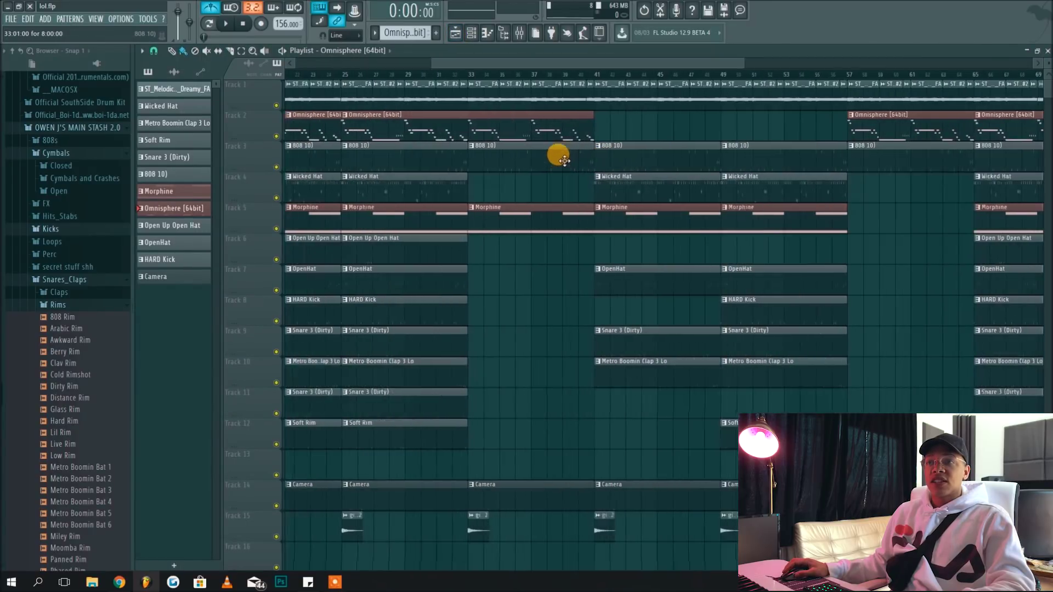
pyautogui.moveTo(447, 113); pyautogui.dragTo(623, 124)
pyautogui.rightClick(621, 123)
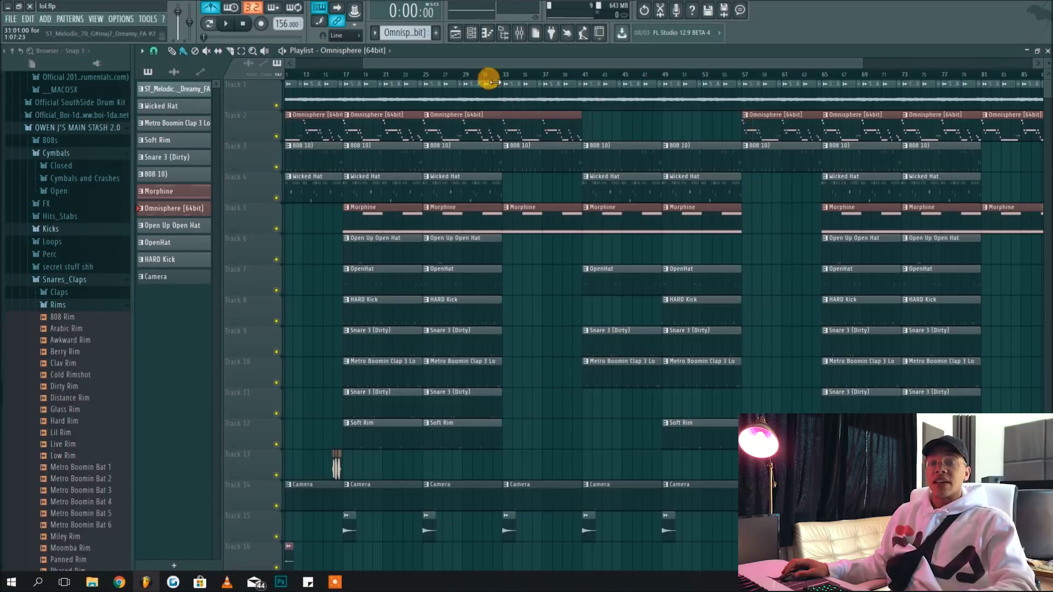
# Step: Delete the copied Omnisphere notes from bar 9 onward in the piano roll and clear the time selection
pyautogui.click(471, 33)
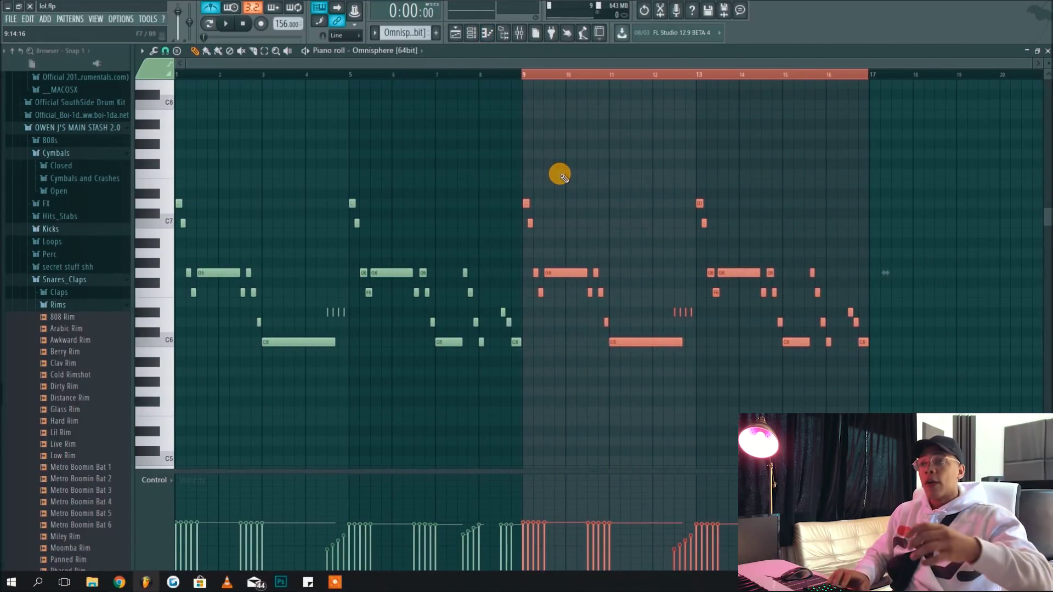
pyautogui.press('Delete')
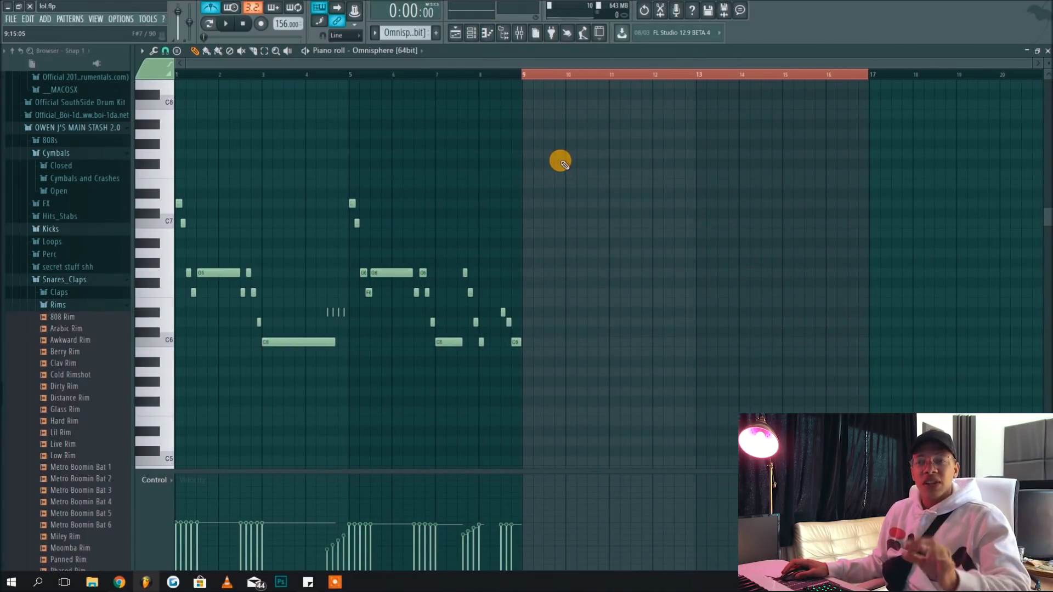
pyautogui.scroll(2, 543, 178)
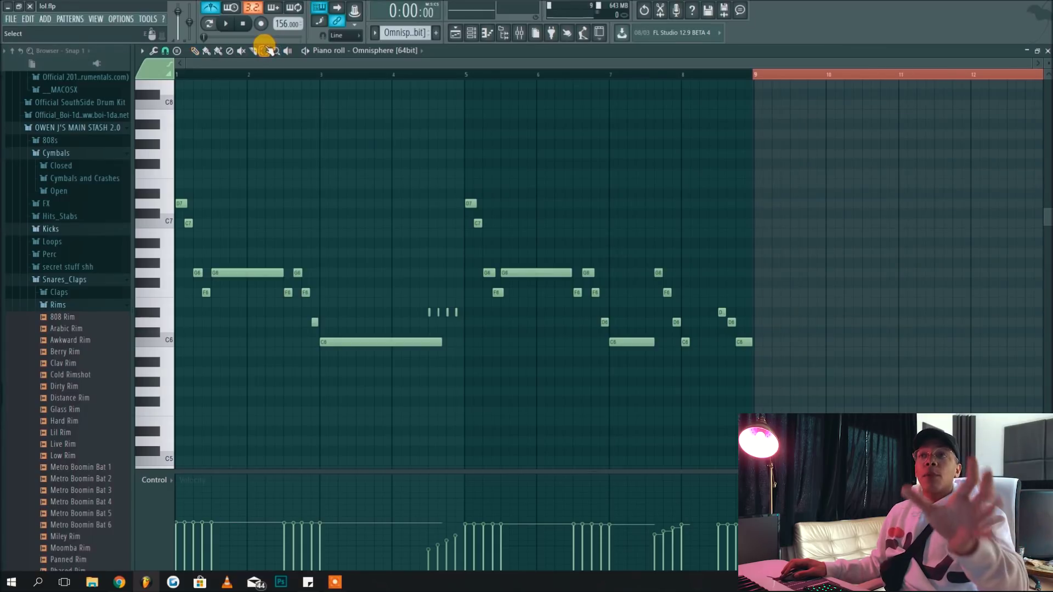
pyautogui.click(759, 75)
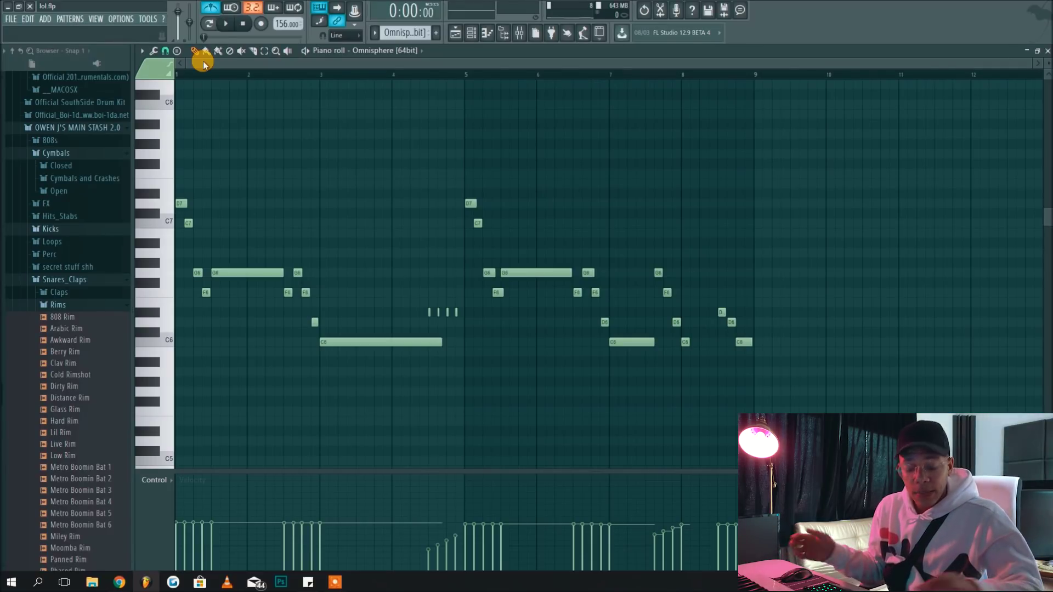
# Step: Select all Omnisphere notes, open the piano roll quantizer for them and close it without applying
pyautogui.hotkey('ctrl', 'a')
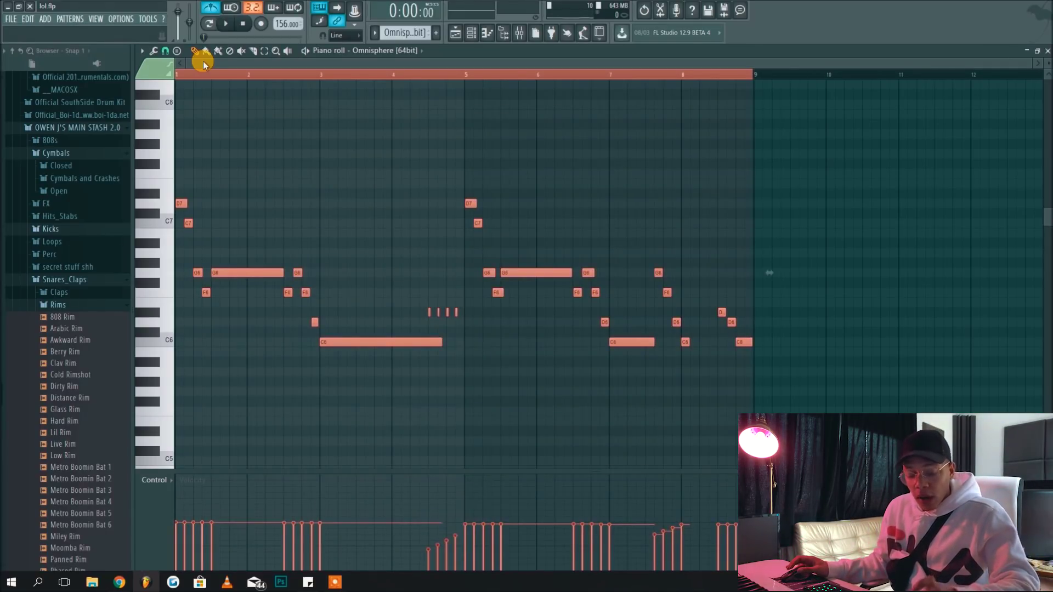
pyautogui.hotkey('alt', 'q')
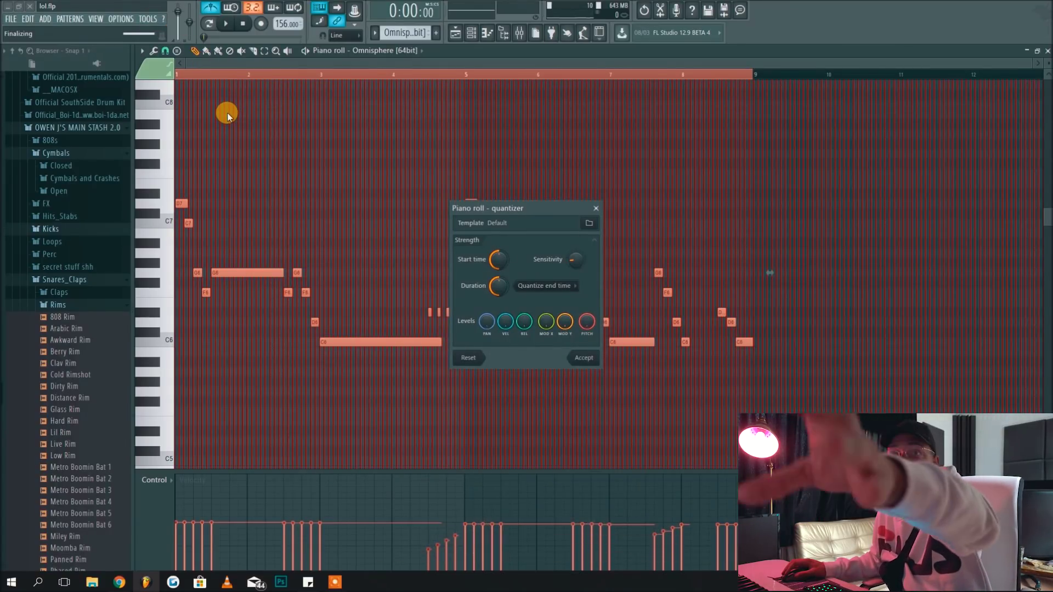
pyautogui.click(596, 210)
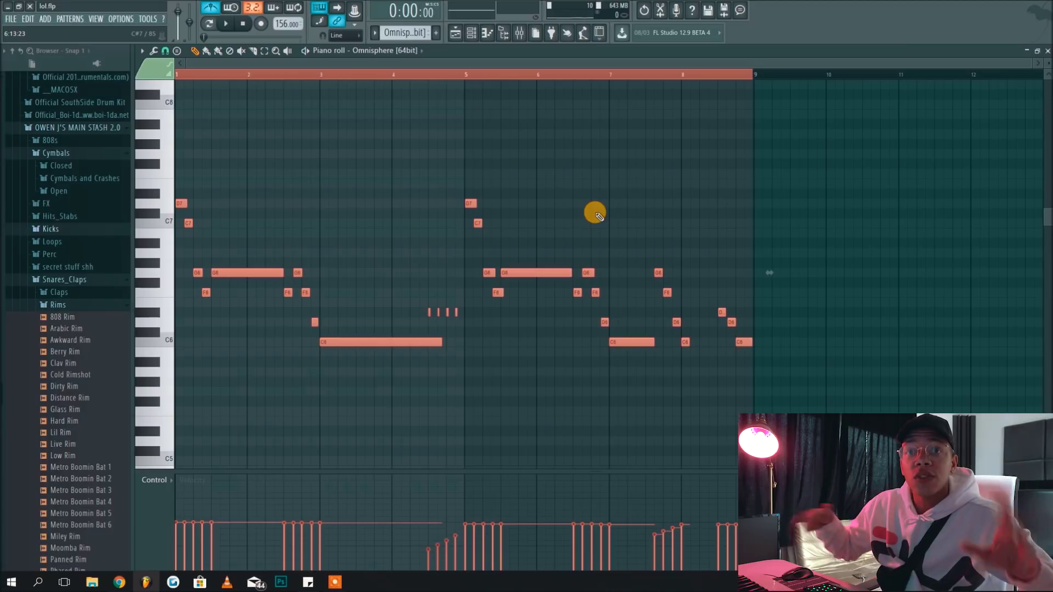
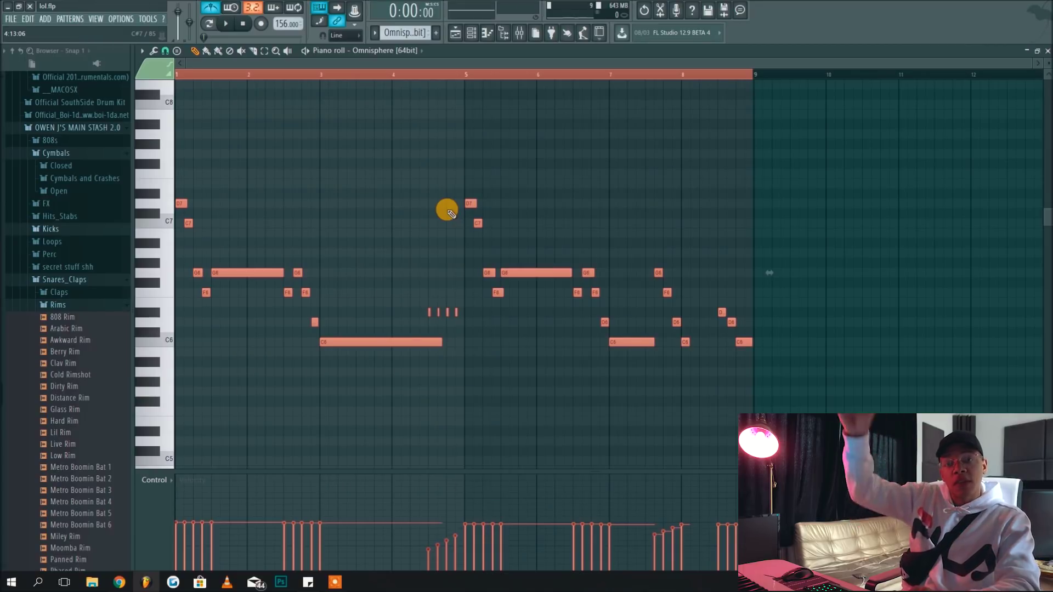
pyautogui.scroll(3, 456, 221)
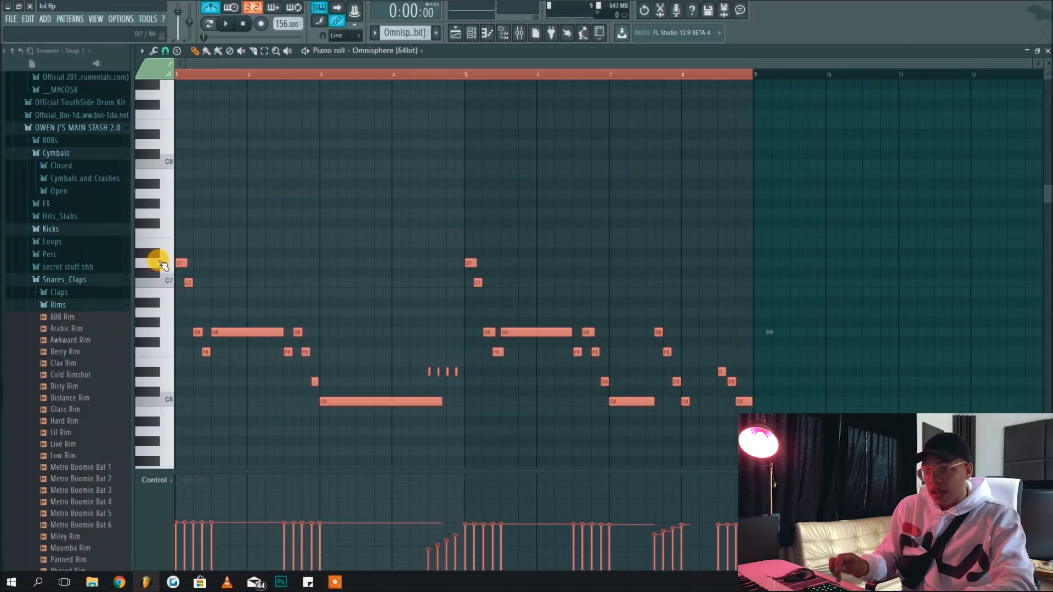
# Step: Transpose the selected Omnisphere notes up and down by whole octaves, finishing at their original pitch
pyautogui.hotkey('ctrl', 'Up')
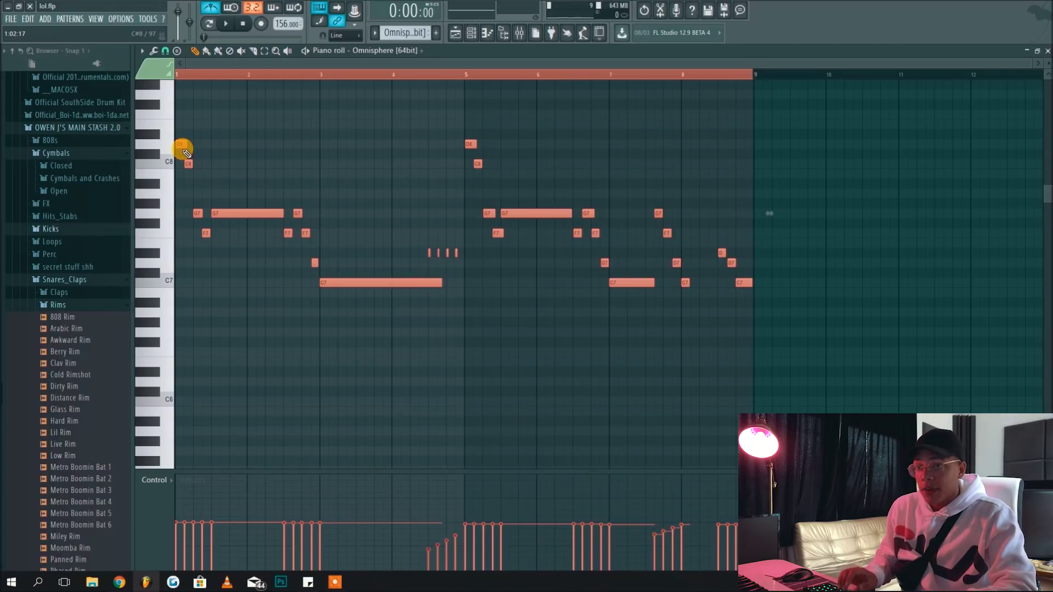
pyautogui.hotkey('ctrl', 'Down')
pyautogui.hotkey('ctrl', 'Down')
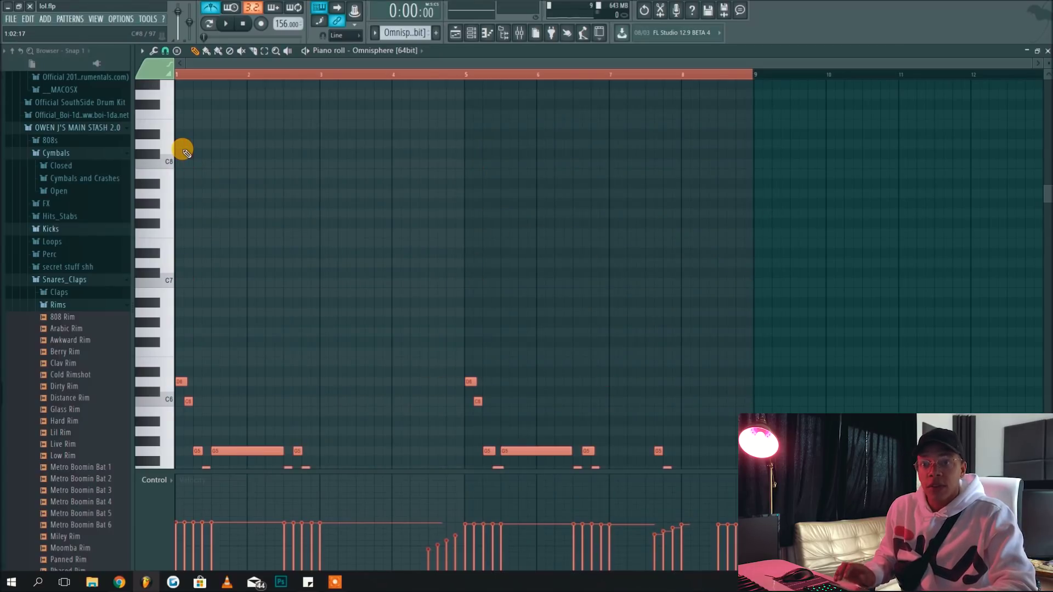
pyautogui.hotkey('ctrl', 'Up')
pyautogui.hotkey('ctrl', 'Up')
pyautogui.hotkey('ctrl', 'Down')
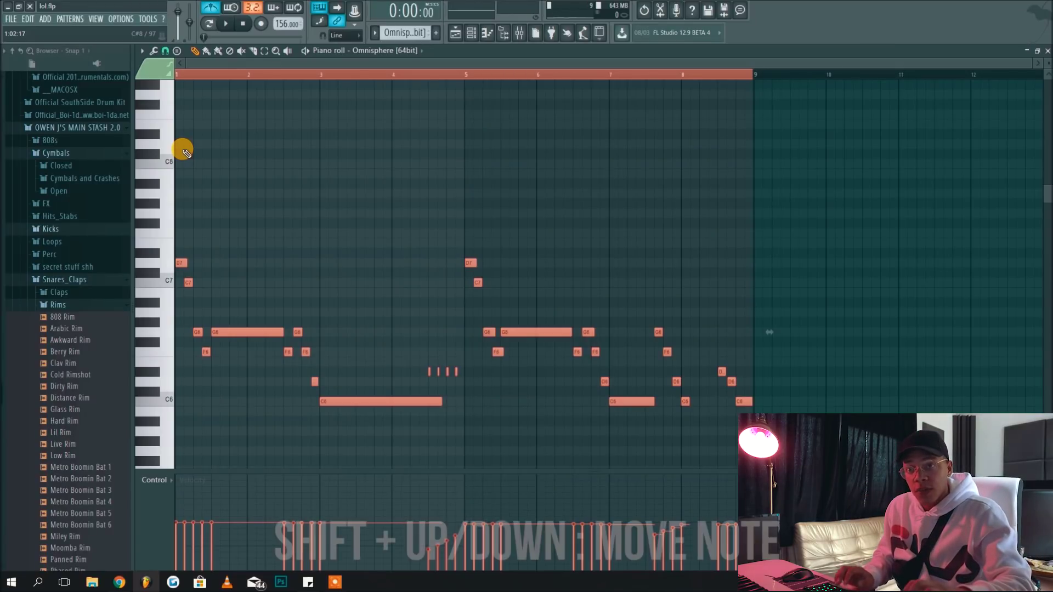
# Step: Nudge the selected Omnisphere notes up and down by single semitones, finishing at their original pitch
pyautogui.hotkey('shift', 'Up')
pyautogui.hotkey('shift', 'Down')
pyautogui.hotkey('shift', 'Down')
pyautogui.hotkey('shift', 'Up')
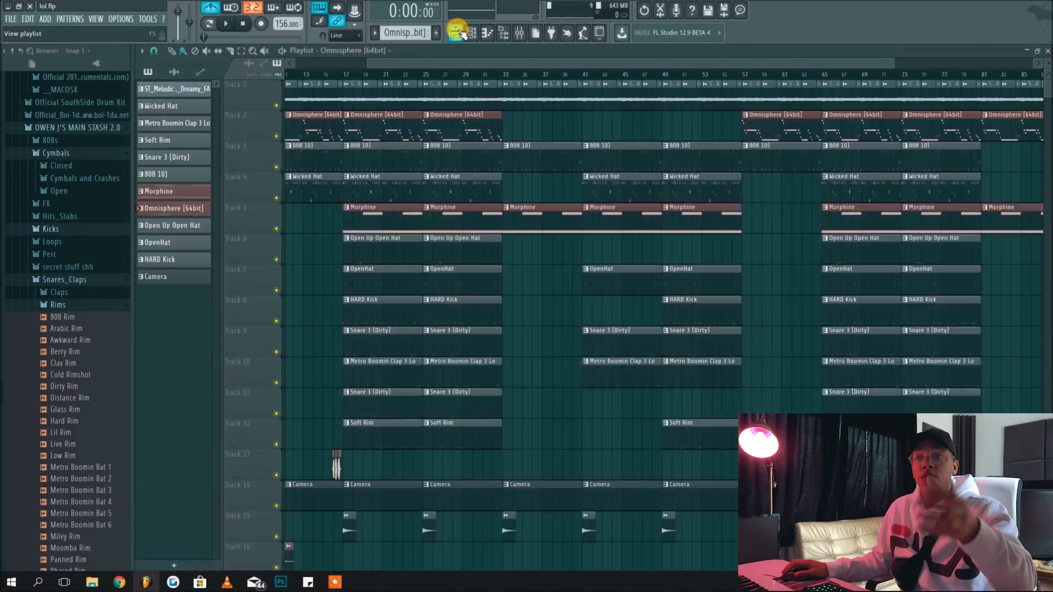
# Step: Show the playlist and select the Omnisphere clip starting at bar 25 on Track 2
pyautogui.click(456, 32)
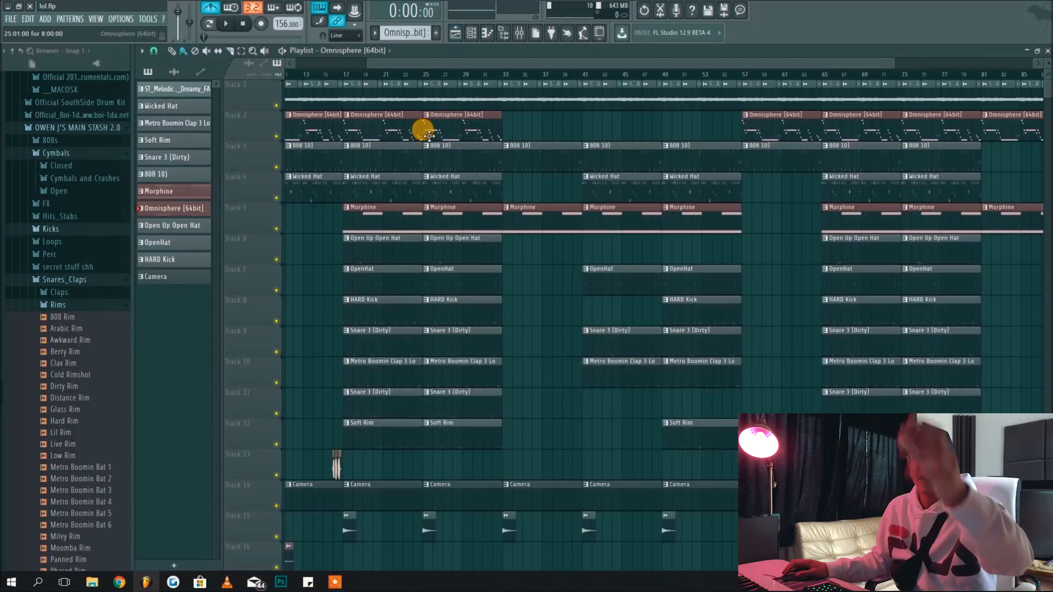
pyautogui.click(241, 51)
pyautogui.click(447, 117)
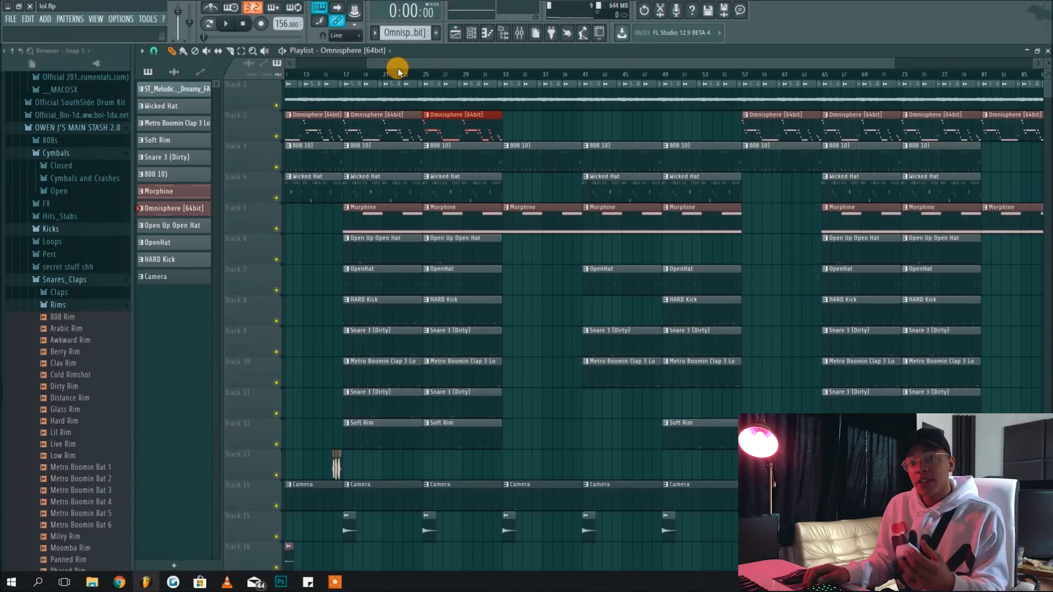
# Step: Step the active pattern backward from Omnisphere to Snare 3 (Dirty)
pyautogui.press('-')
pyautogui.press('-')
pyautogui.press('-')
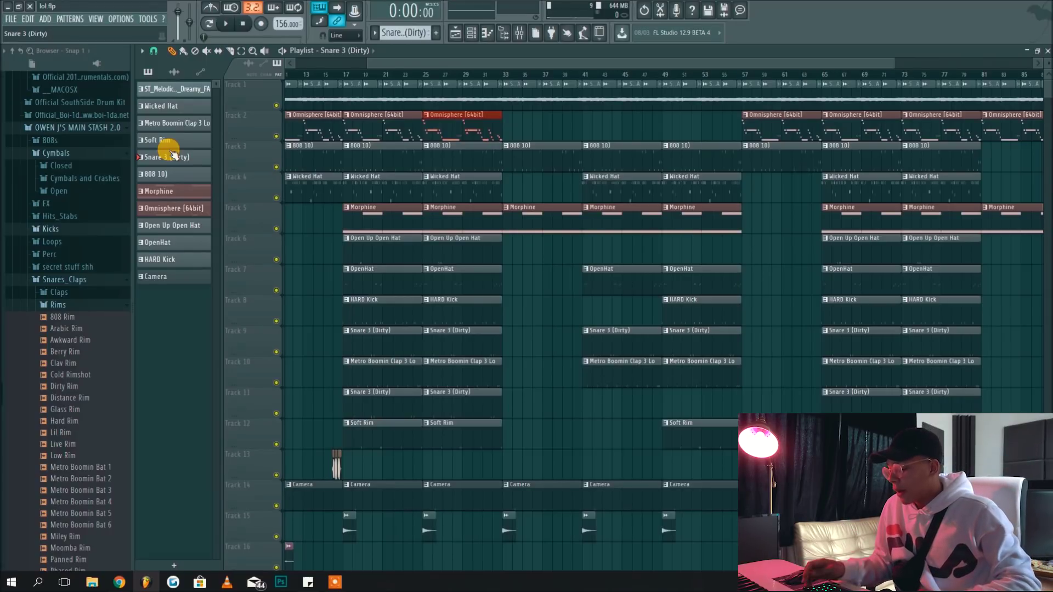
# Step: Cycle the active pattern forward through the pattern list and back again, finishing on Wicked Hat
pyautogui.press('KP_Add')
pyautogui.press('KP_Add')
pyautogui.press('KP_Add')
pyautogui.press('KP_Add')
pyautogui.press('KP_Add')
pyautogui.press('KP_Add')
pyautogui.press('KP_Add')
pyautogui.press('KP_Subtract')
pyautogui.press('KP_Subtract')
pyautogui.press('KP_Subtract')
pyautogui.press('KP_Subtract')
pyautogui.press('KP_Subtract')
pyautogui.press('KP_Subtract')
pyautogui.press('KP_Subtract')
pyautogui.press('KP_Subtract')
pyautogui.press('KP_Subtract')
pyautogui.press('KP_Subtract')
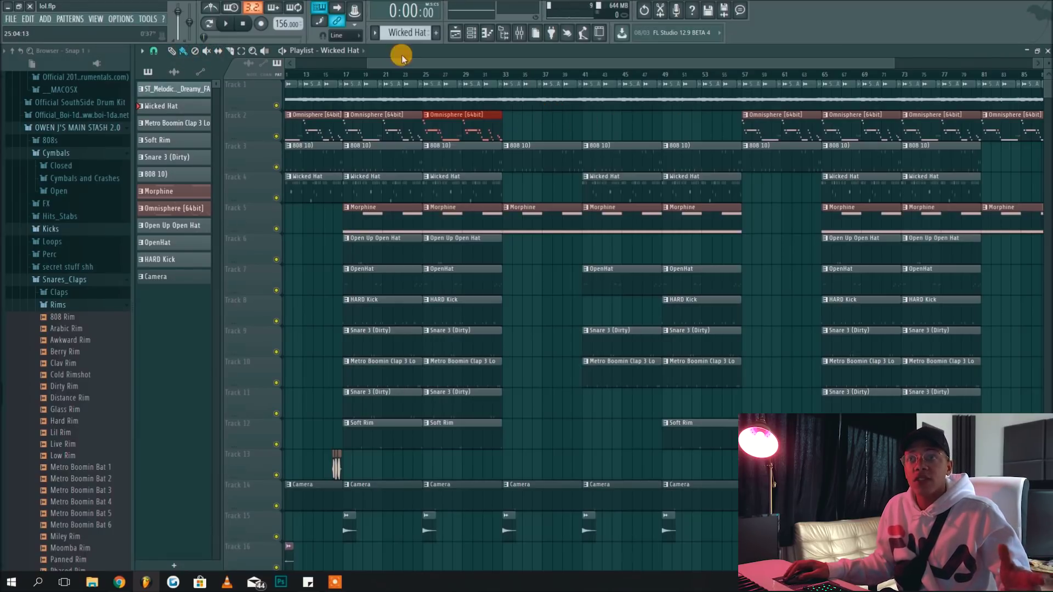
# Step: View the pattern list, close it, and step through the patterns past Morphine to HARD Kick and back to 808 10)
pyautogui.click(375, 33)
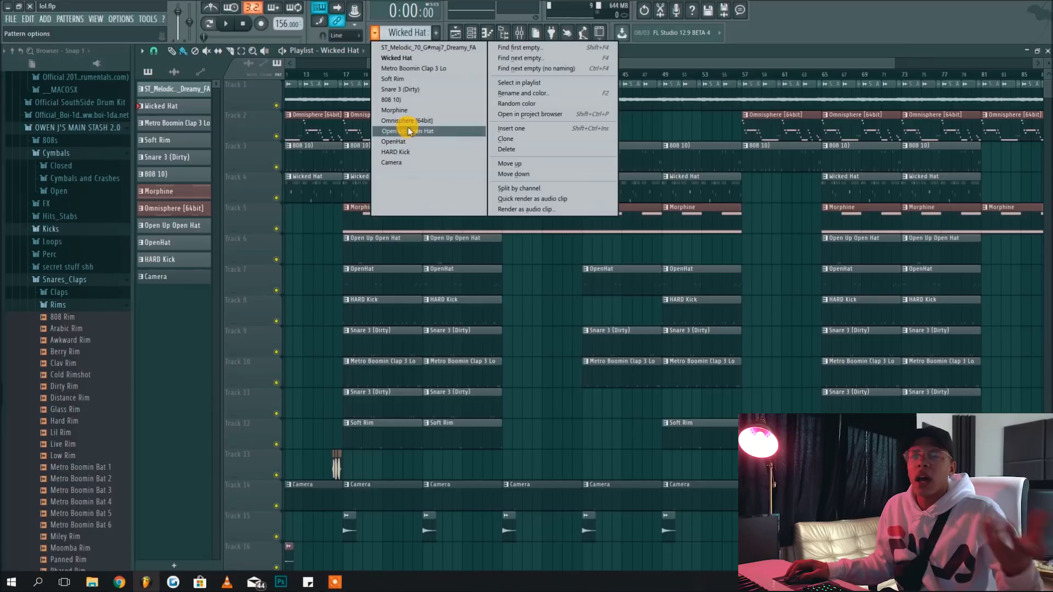
pyautogui.click(374, 33)
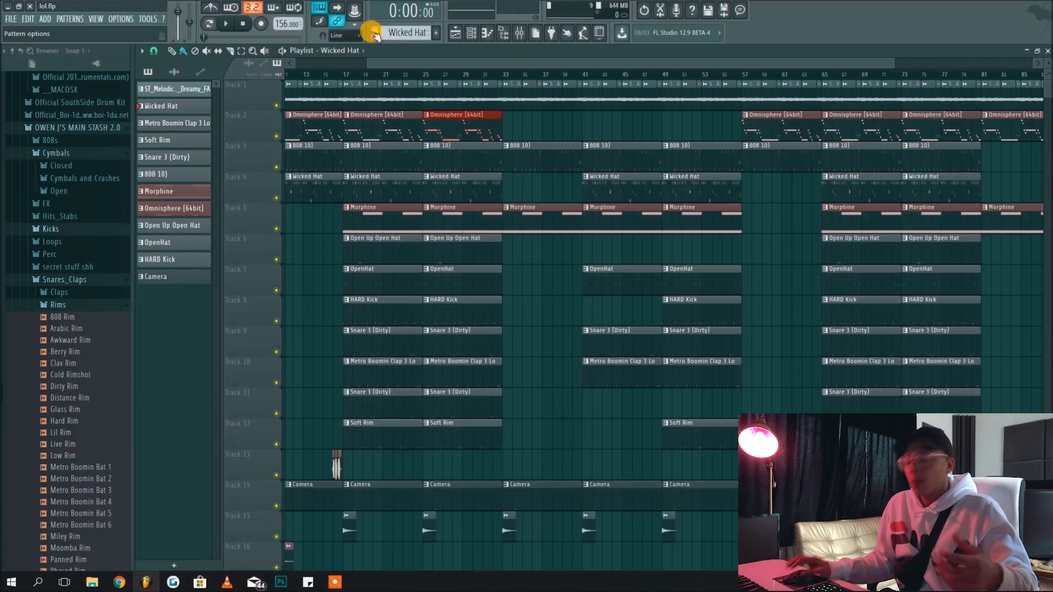
pyautogui.scroll(-8, 374, 33)
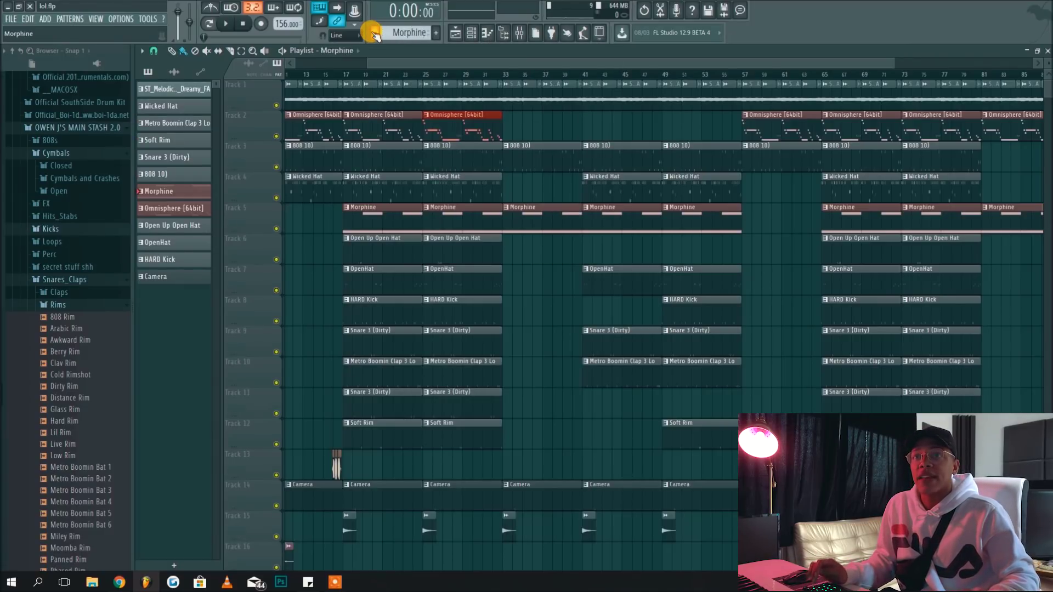
pyautogui.scroll(-1, 374, 34)
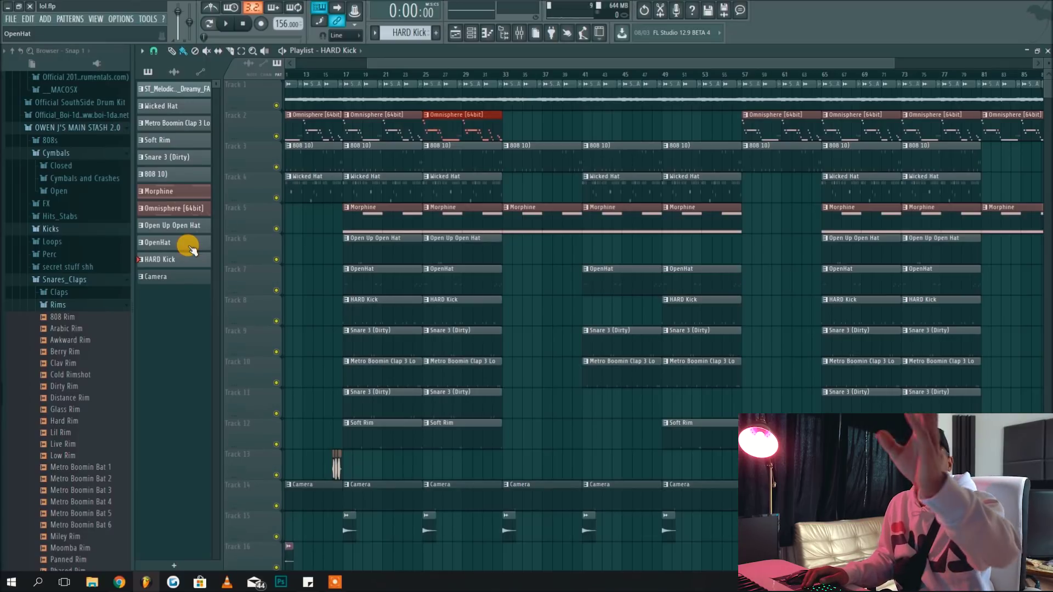
pyautogui.scroll(5, 191, 251)
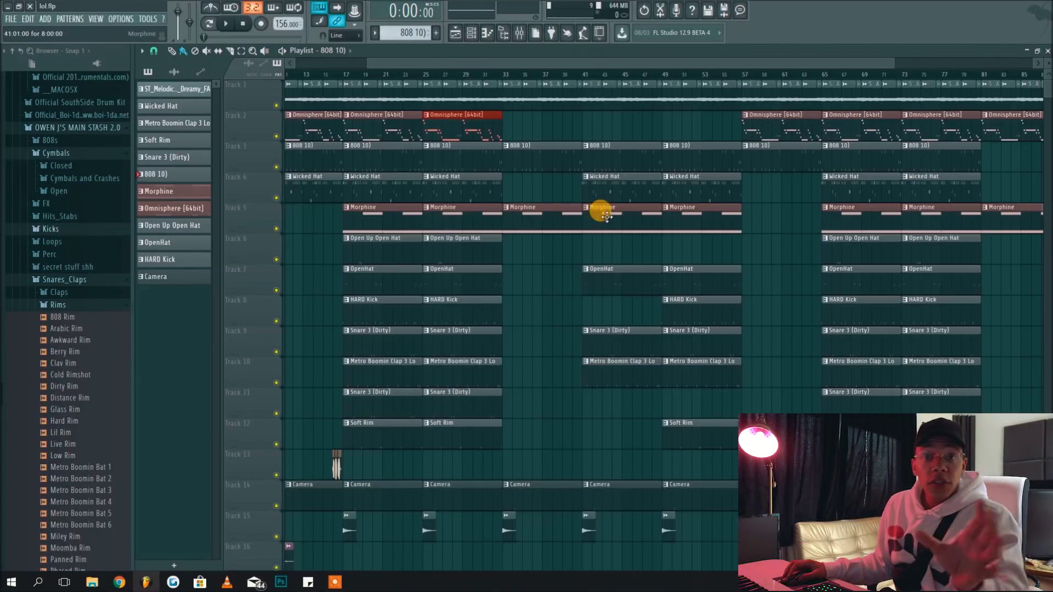
# Step: Open the HARD Kick channel's settings from the channel rack and link the channel to free mixer track 19
pyautogui.click(471, 33)
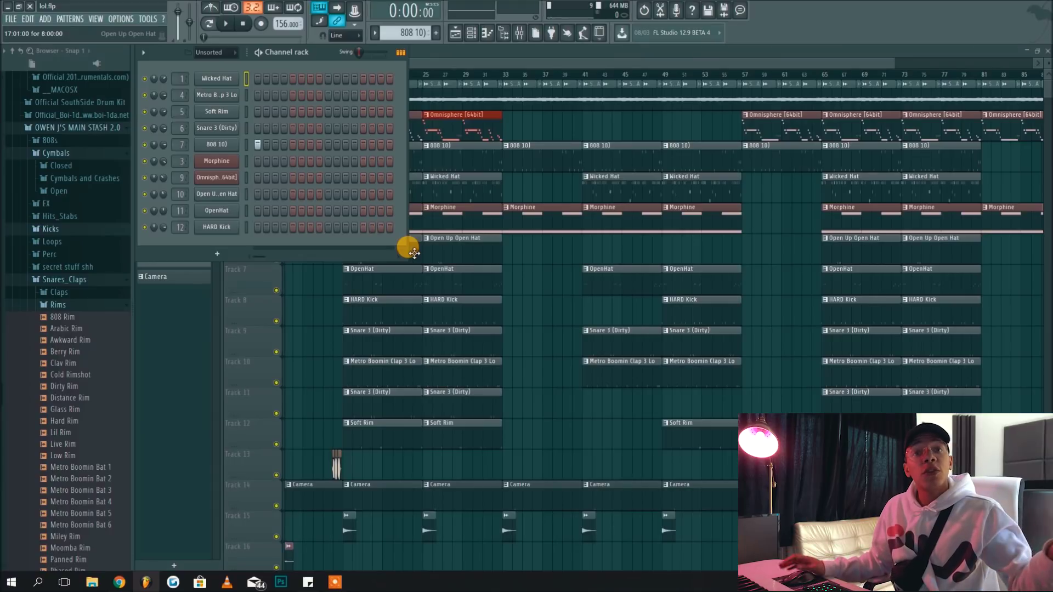
pyautogui.click(216, 227)
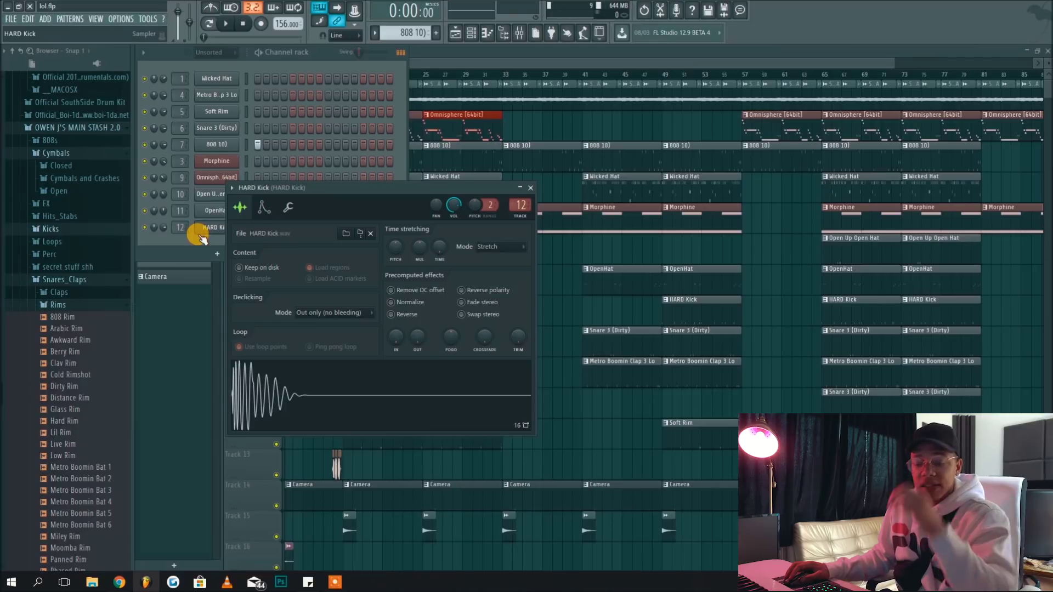
pyautogui.hotkey('ctrl', 'l')
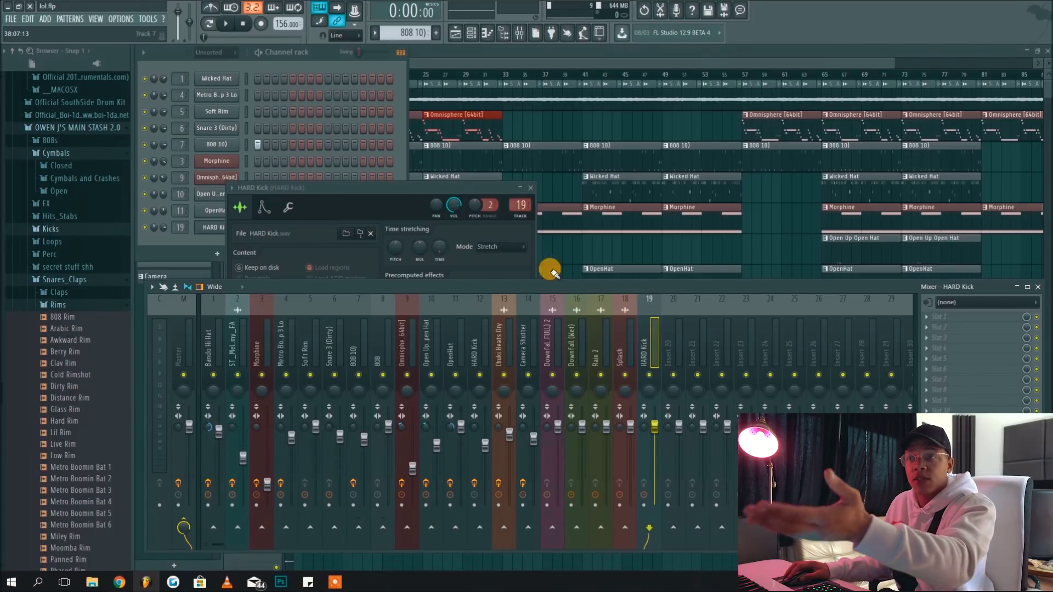
# Step: Set the HARD Kick channel's mixer track back to 12 and return to the playlist alone
pyautogui.moveTo(518, 204); pyautogui.dragTo(519, 229)
pyautogui.click(601, 289)
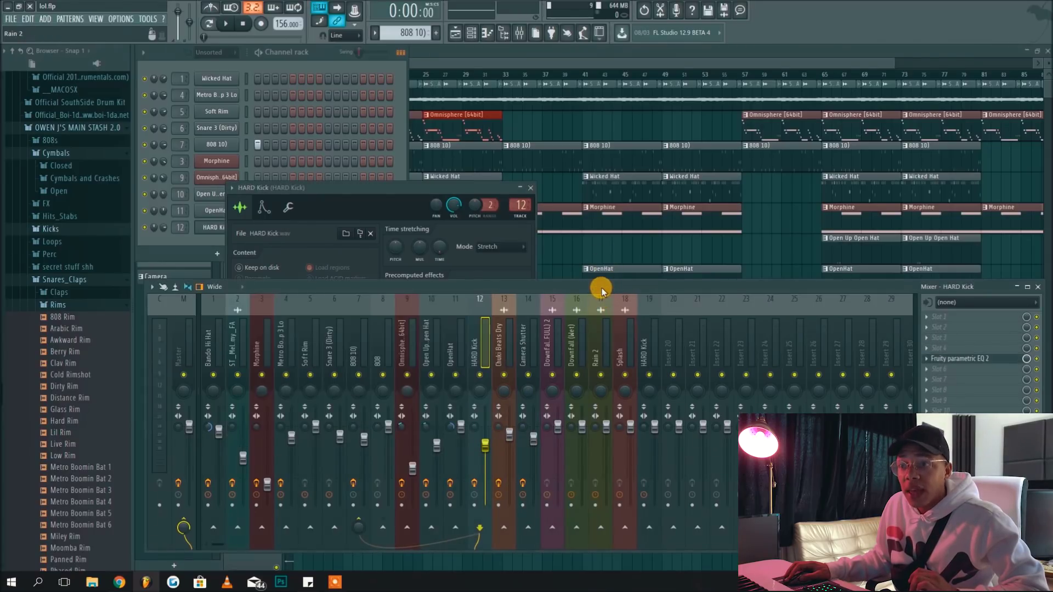
pyautogui.click(308, 67)
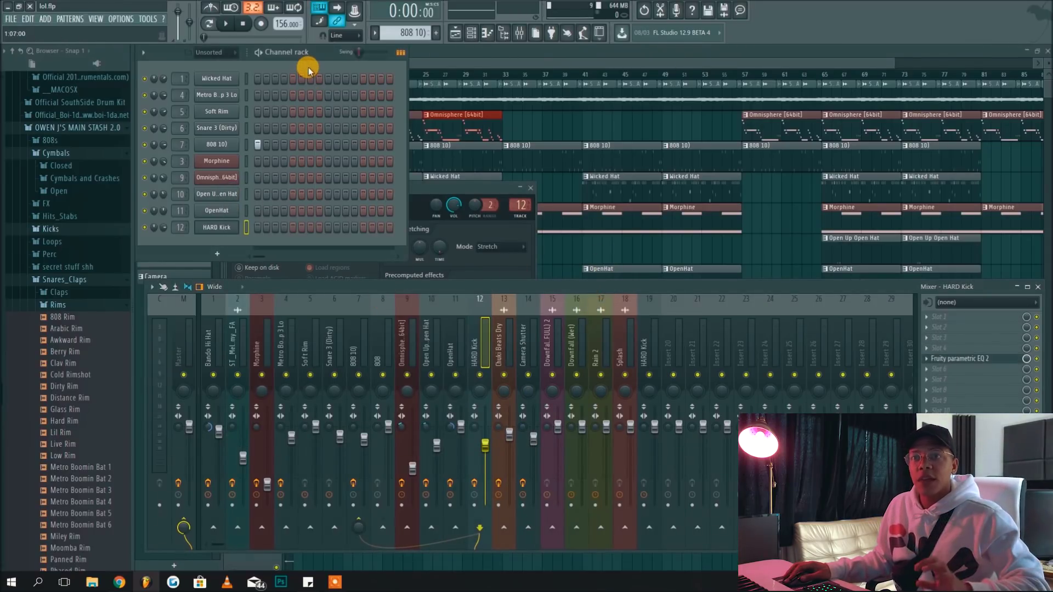
pyautogui.click(457, 61)
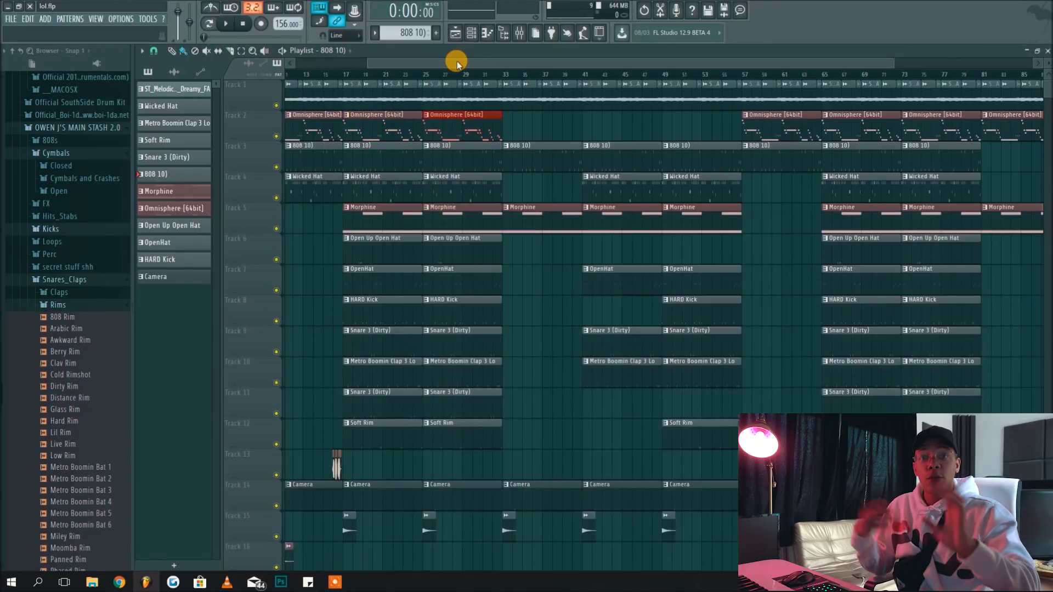